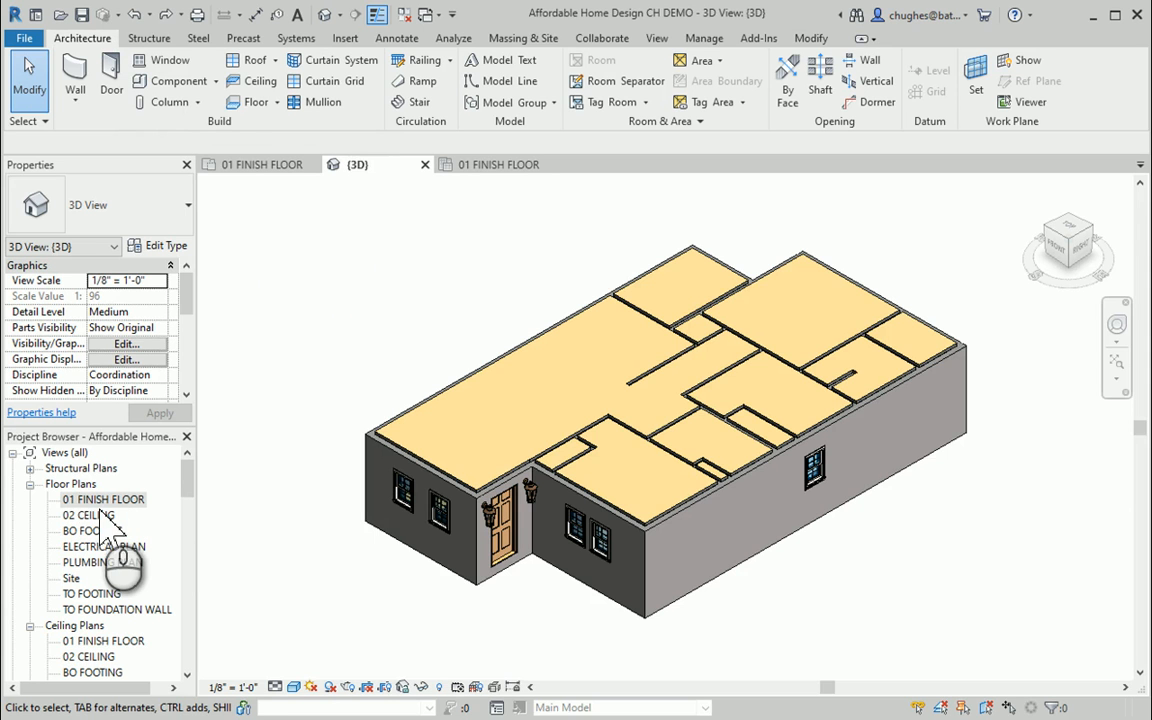
Step: Open the 01 FINISH FLOOR plan and begin a roof by footprint
double_click(104, 500)
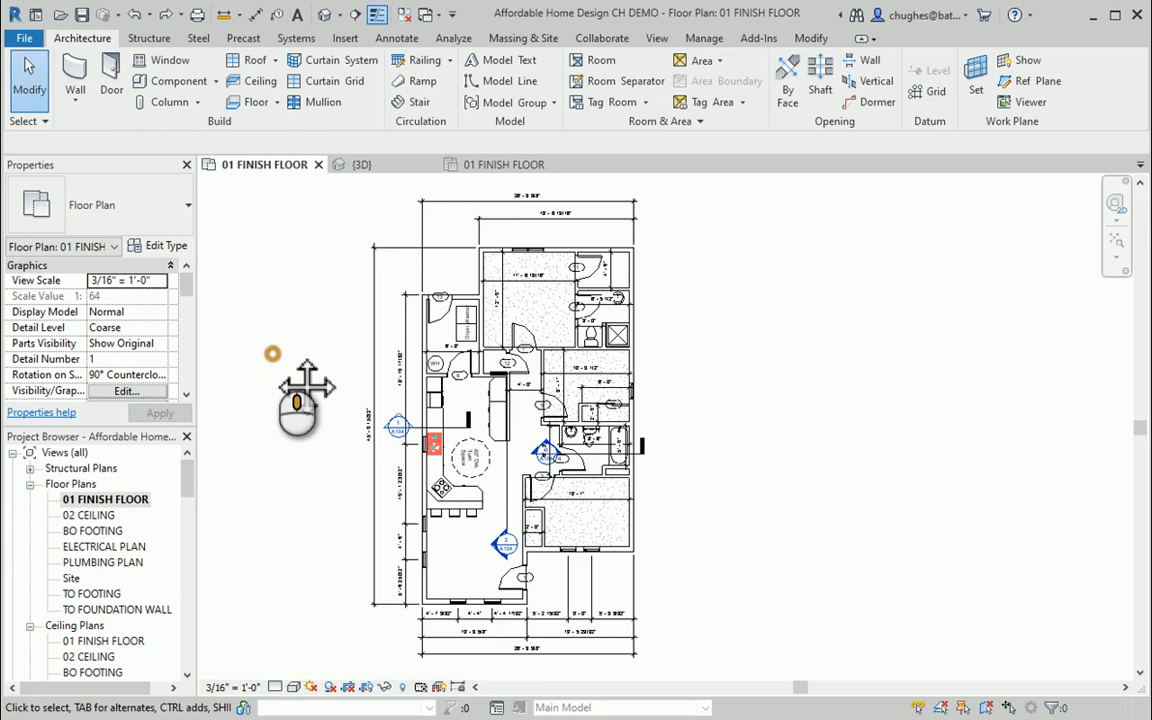
middle_click_drag(303, 386, 318, 353)
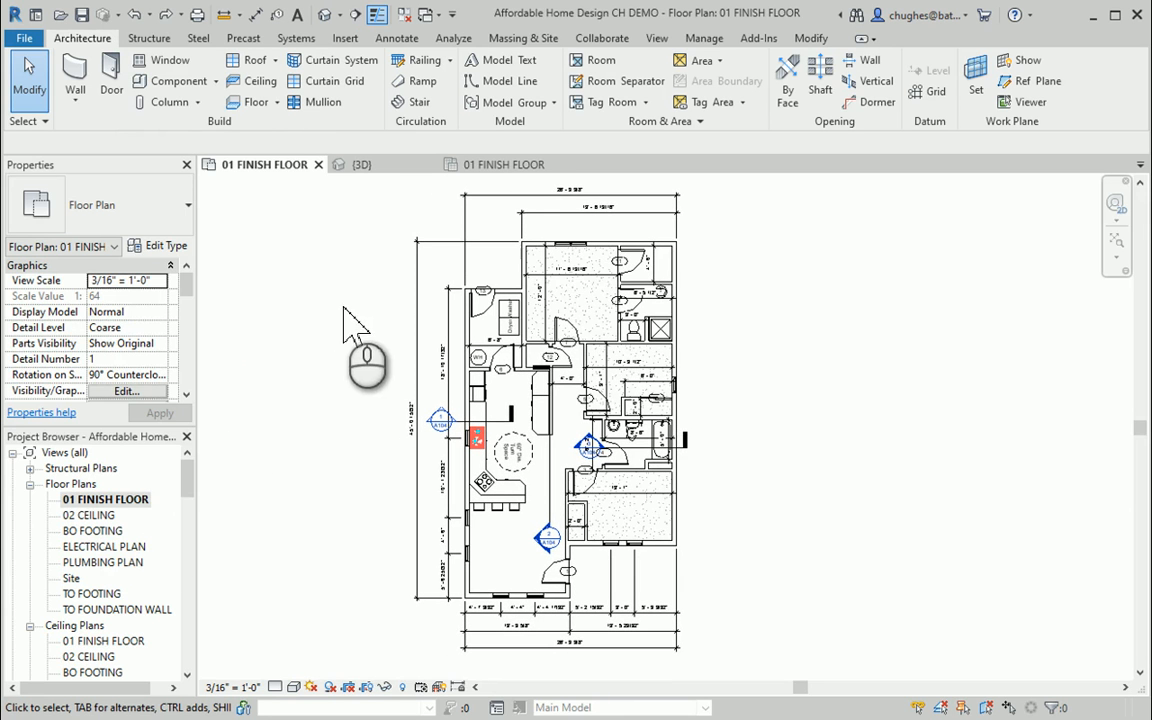
left_click(275, 60)
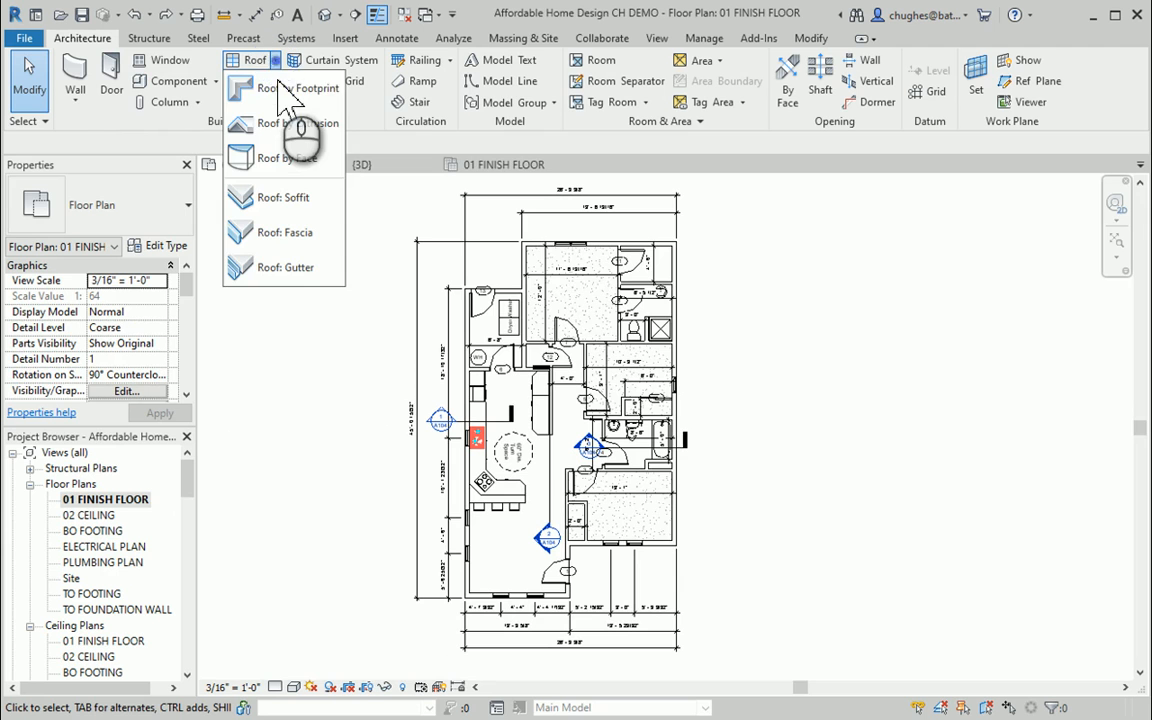
left_click(278, 81)
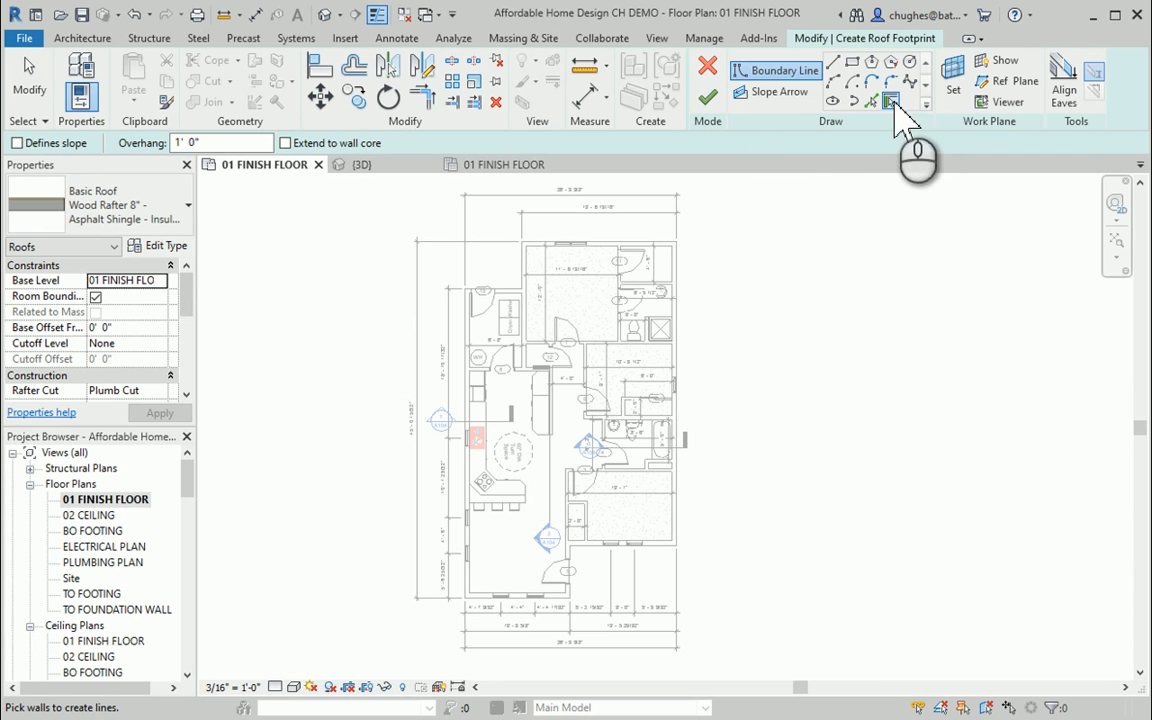
Step: Make the roof edges slope-defining, with the Wood Rafter 8" - Asphalt Shingle - Insulated type and a 1' 0" overhang
left_click(26, 143)
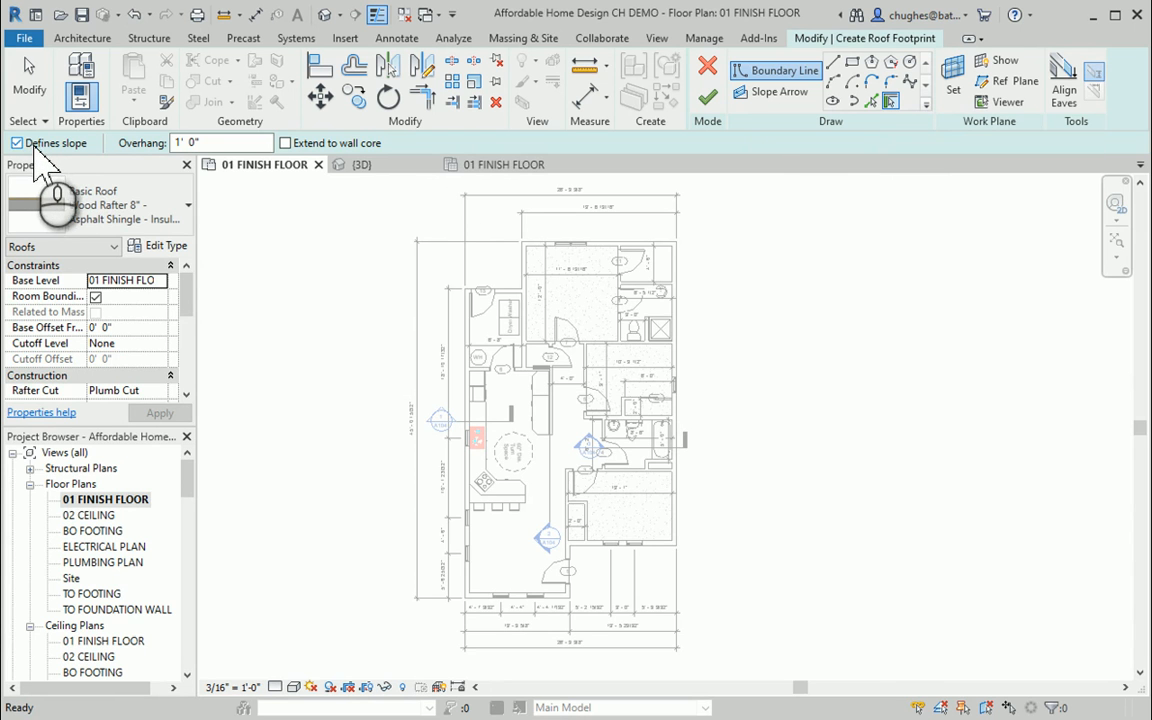
left_click(102, 195)
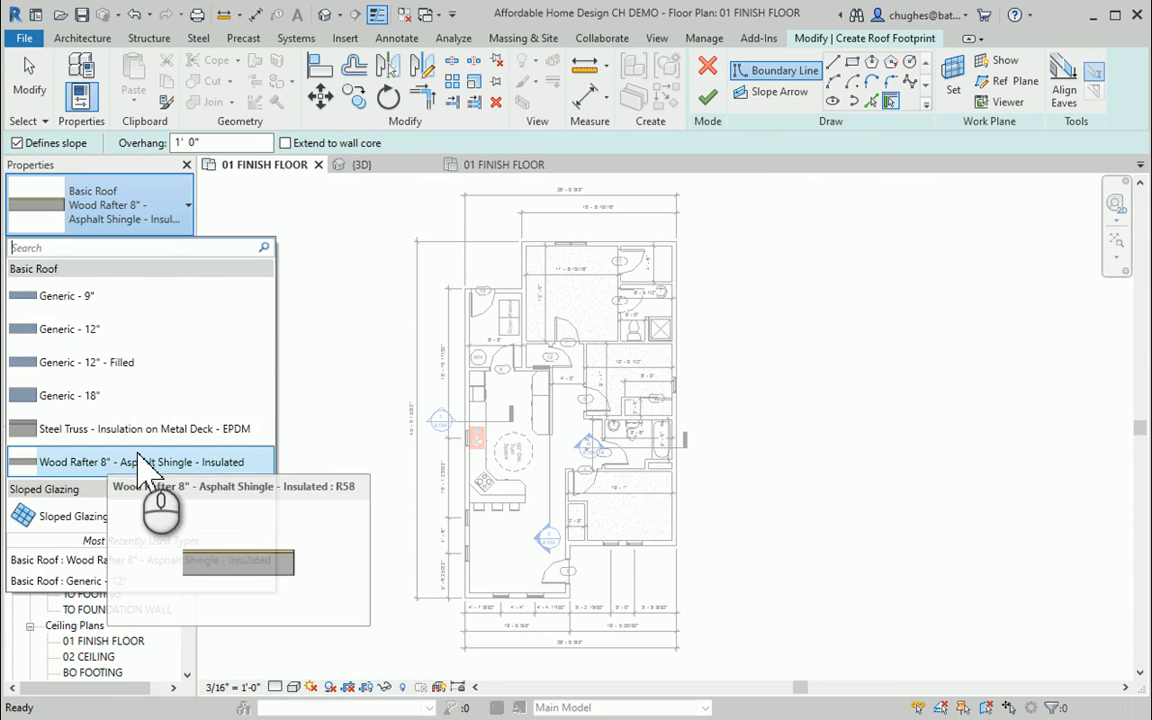
left_click(148, 459)
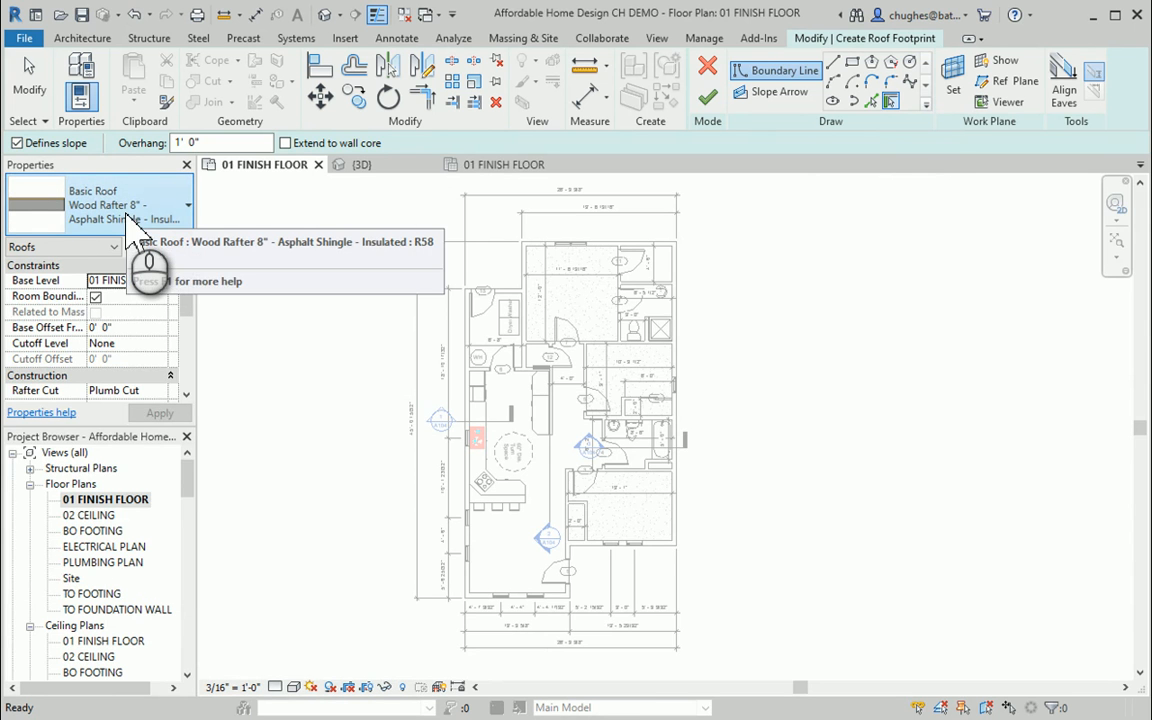
left_click(178, 143)
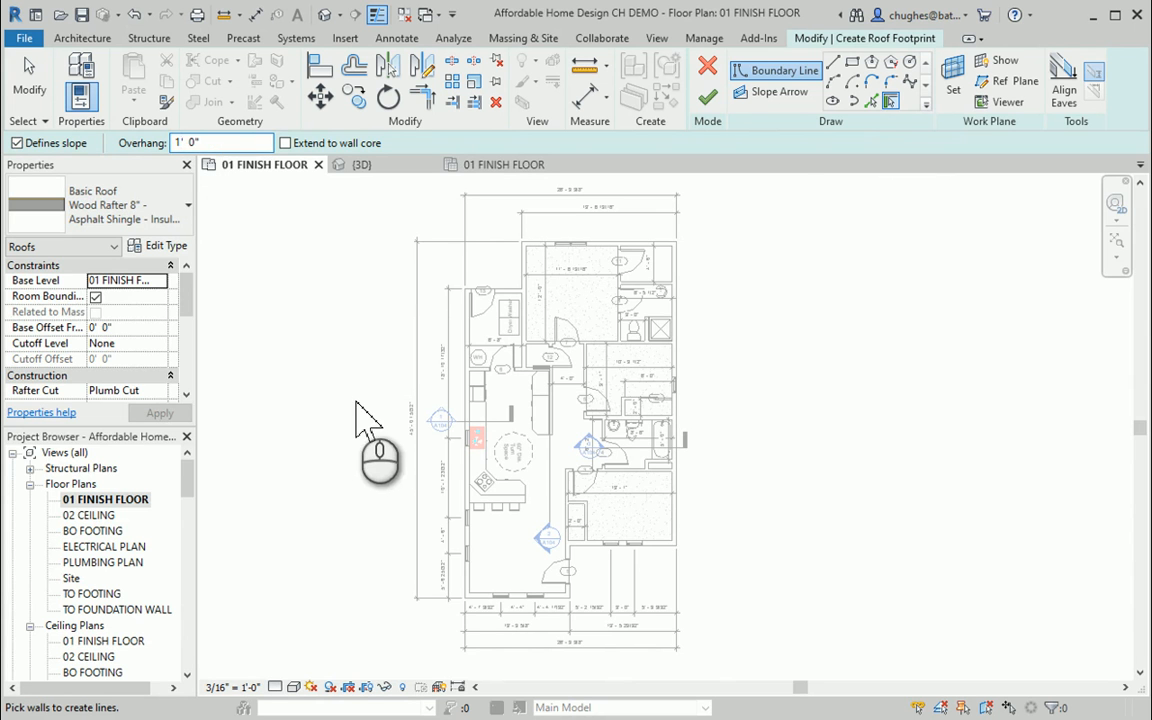
Step: Create sloped roof boundary lines from the two long exterior side walls, the short entry side wall and the short rear jog wall
scroll(357, 407, "up", 1)
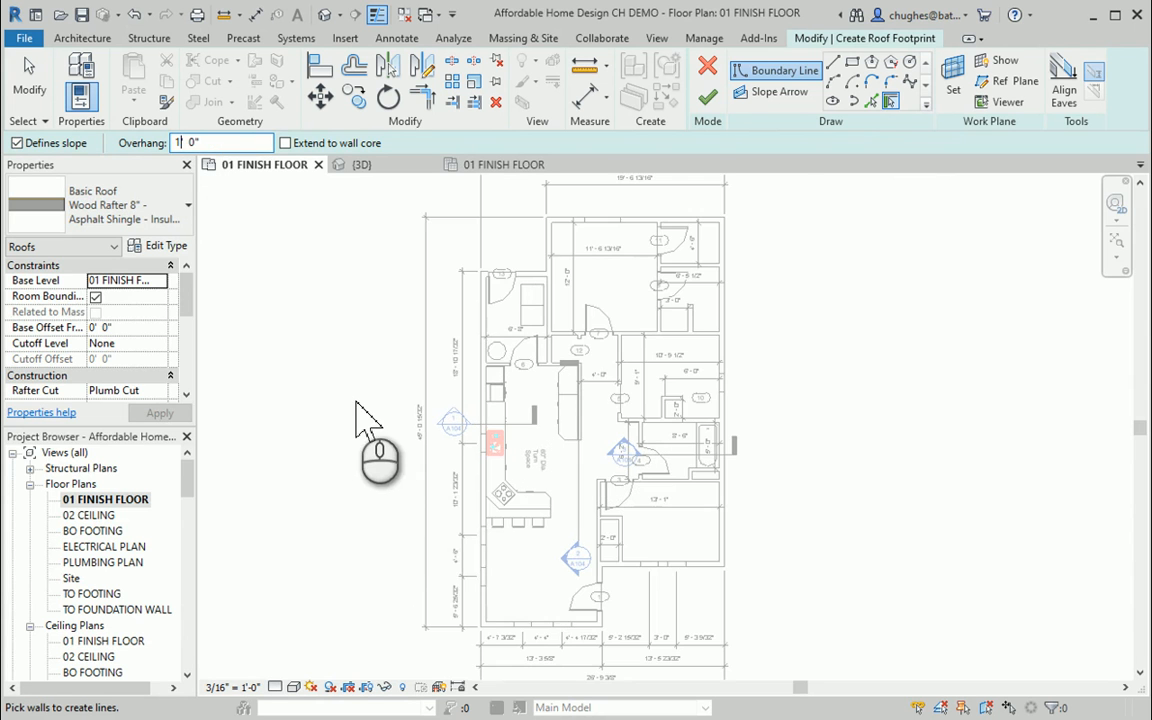
left_click(481, 515)
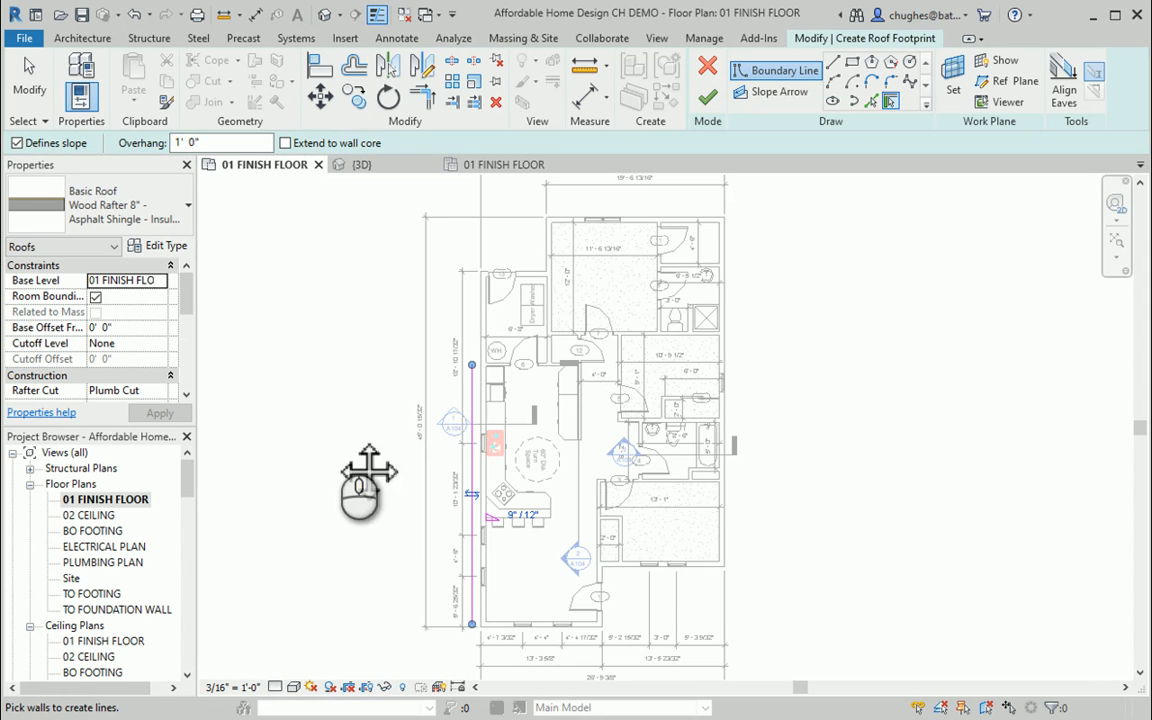
middle_click_drag(368, 466, 314, 391)
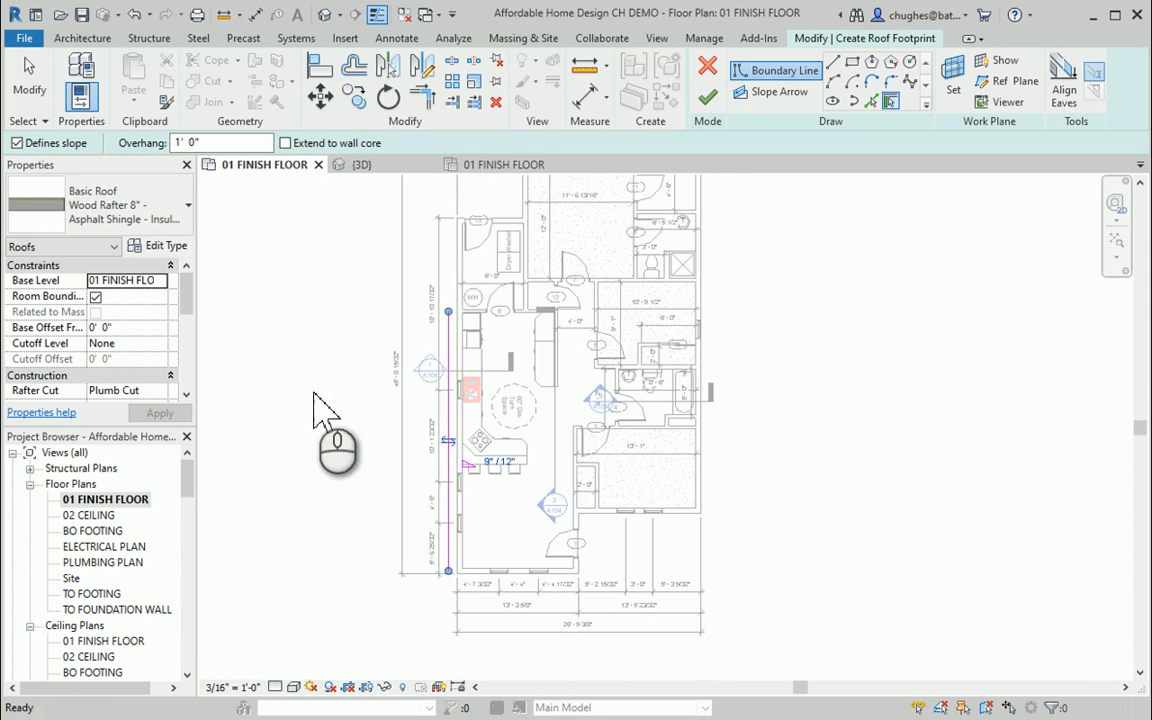
left_click(583, 543)
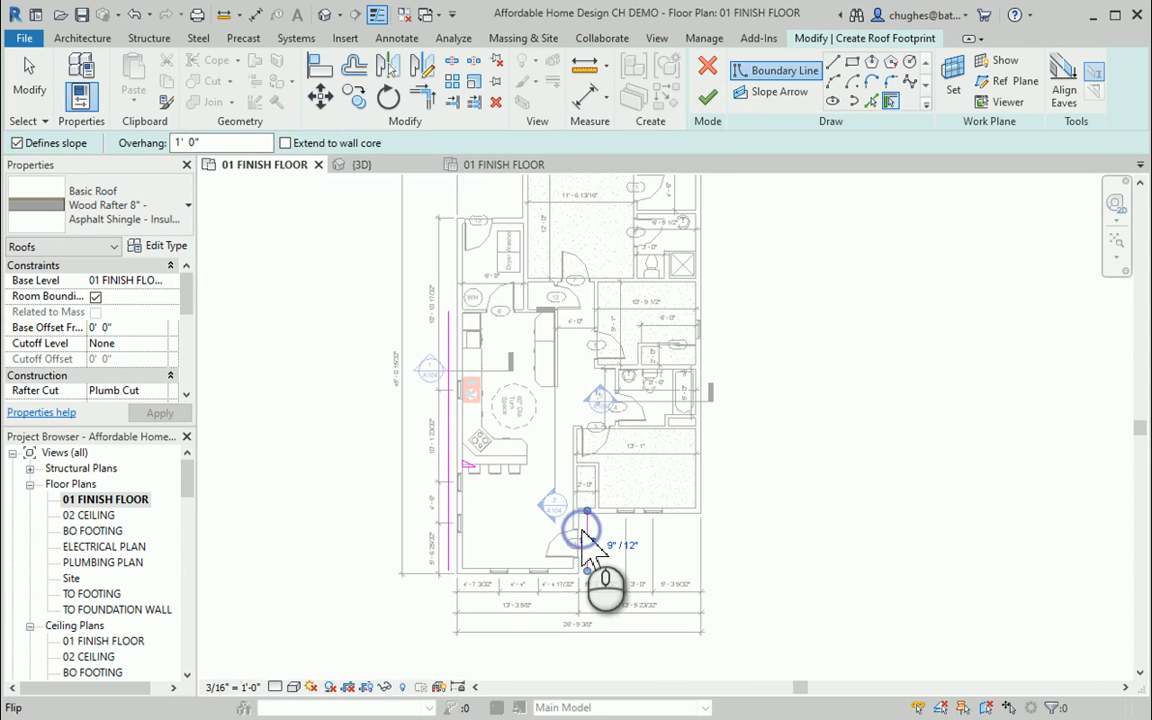
left_click(706, 425)
middle_click_drag(795, 395, 801, 460)
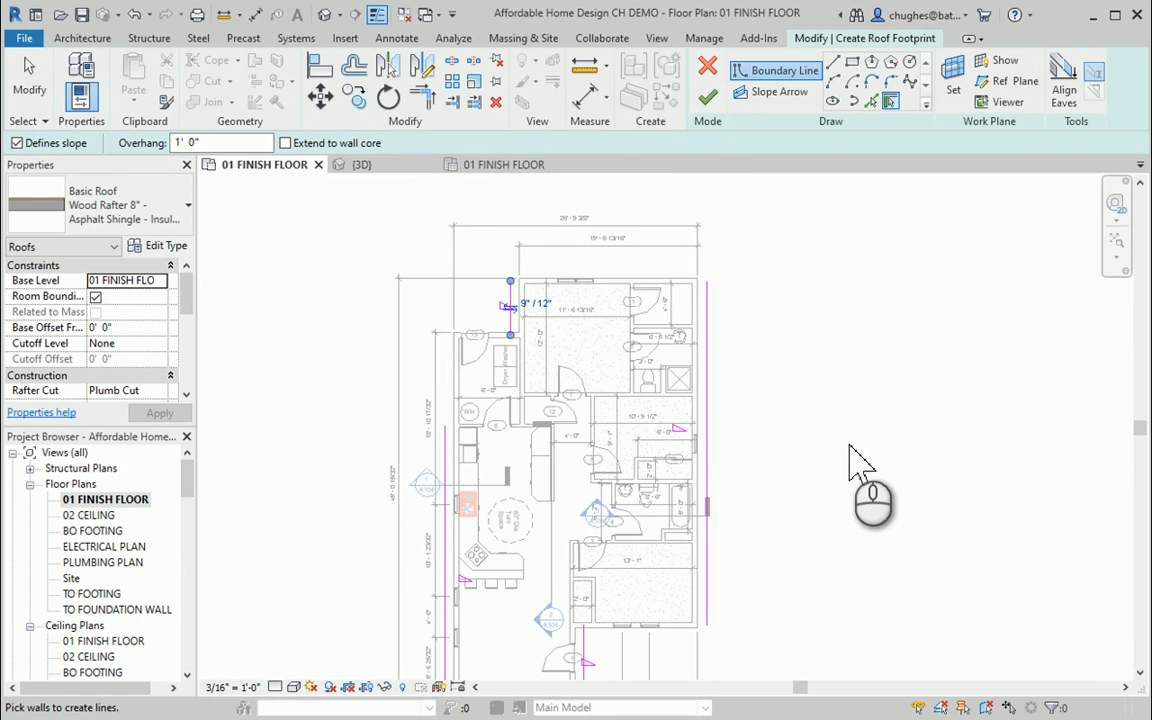
middle_click_drag(866, 470, 872, 392)
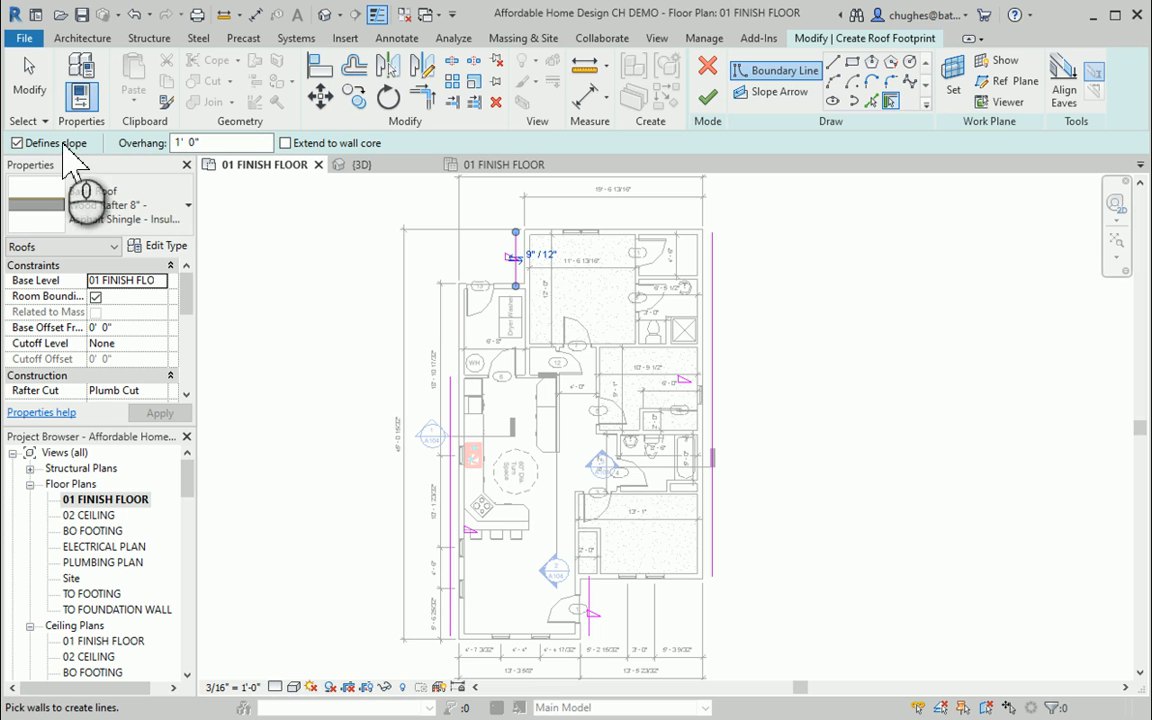
Step: Create non-sloping roof boundary lines with a 1' 0" overhang from the two front and two rear gable-end walls
left_click(20, 143)
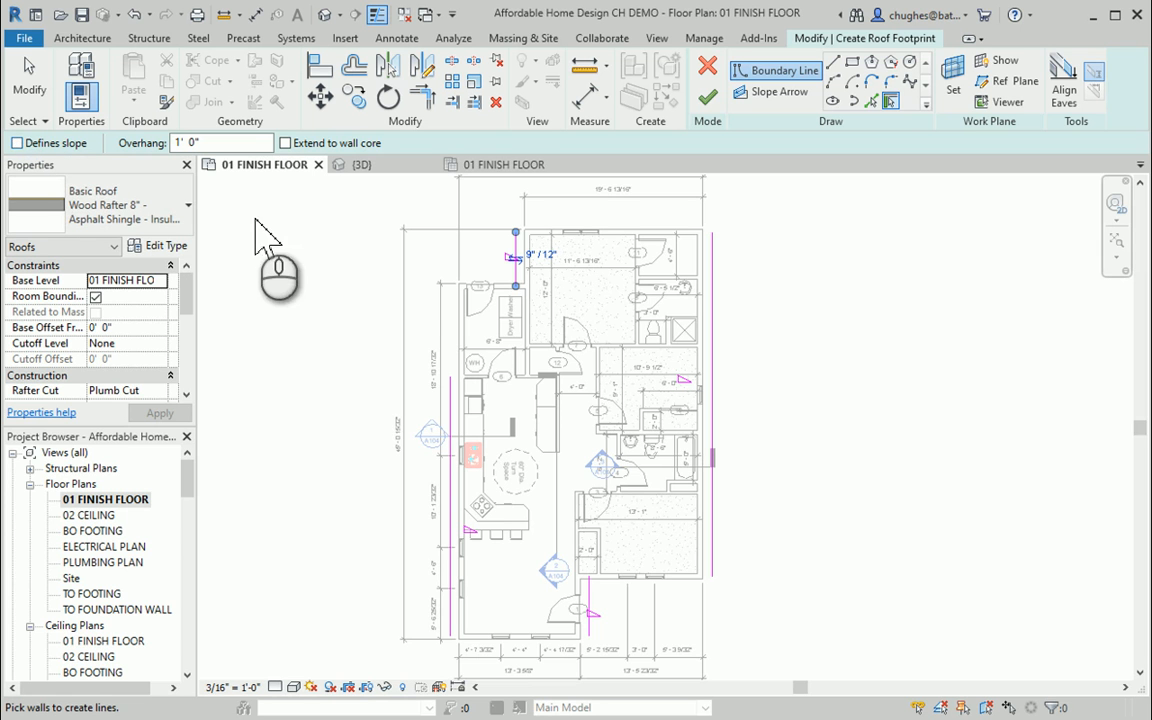
left_click(592, 223)
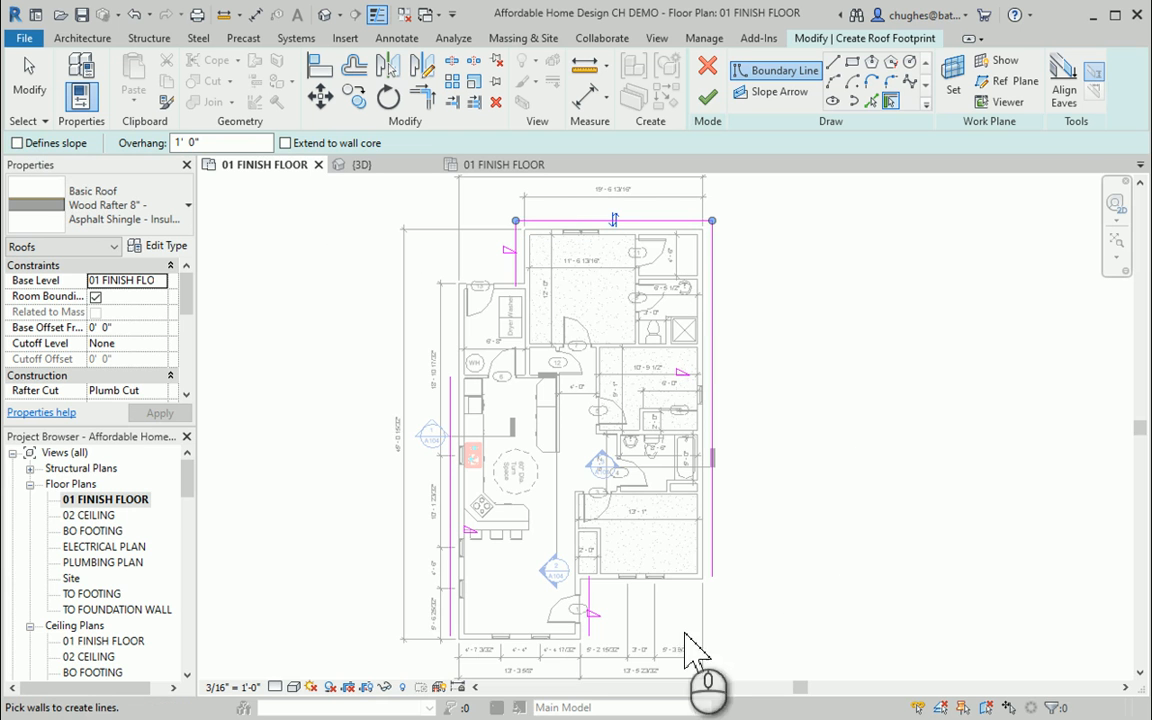
left_click(662, 588)
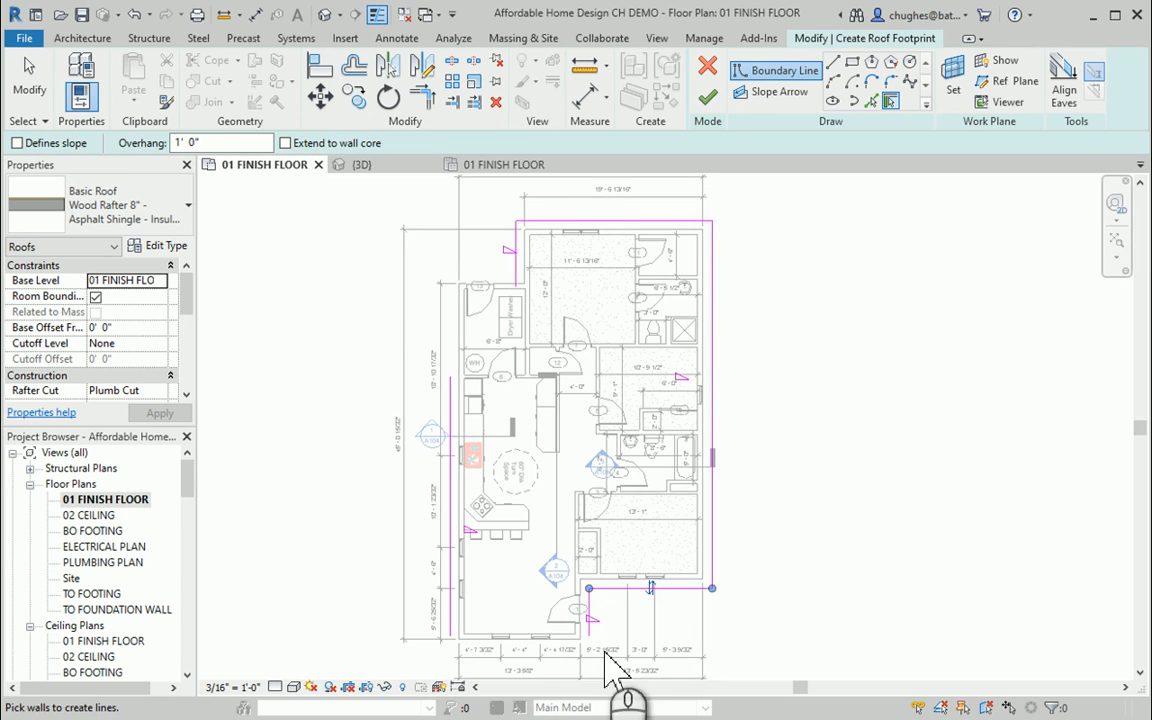
left_click(543, 640)
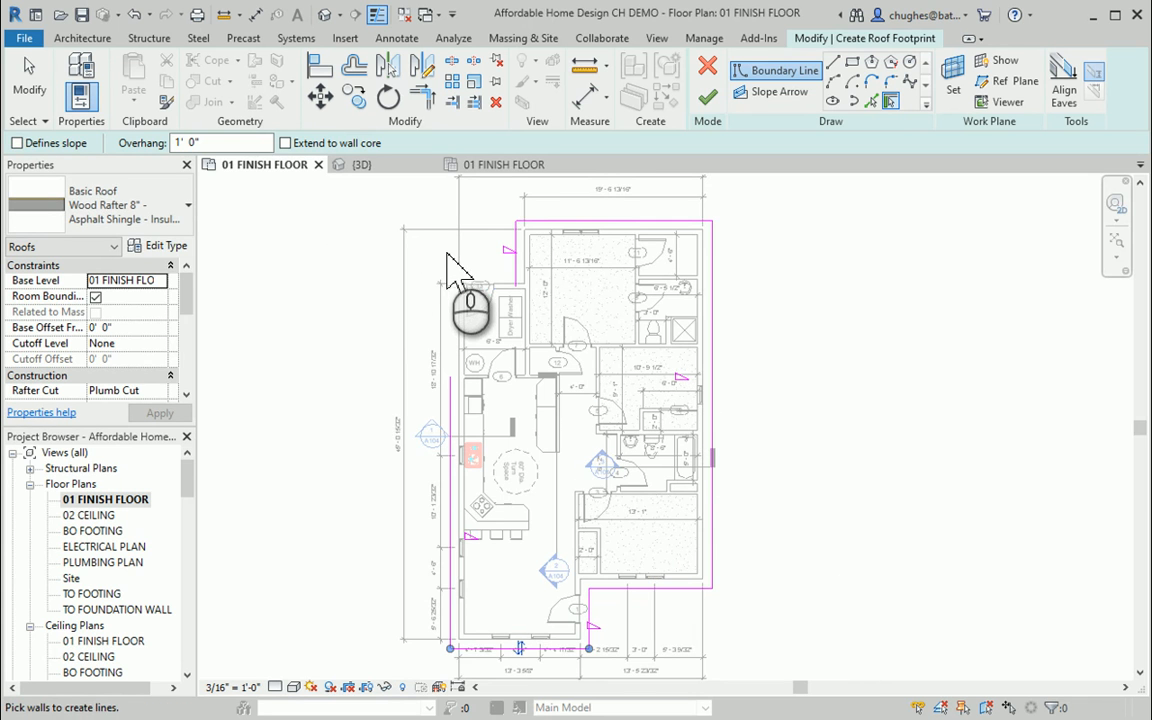
scroll(452, 268, "up", 3)
scroll(452, 268, "up", 1)
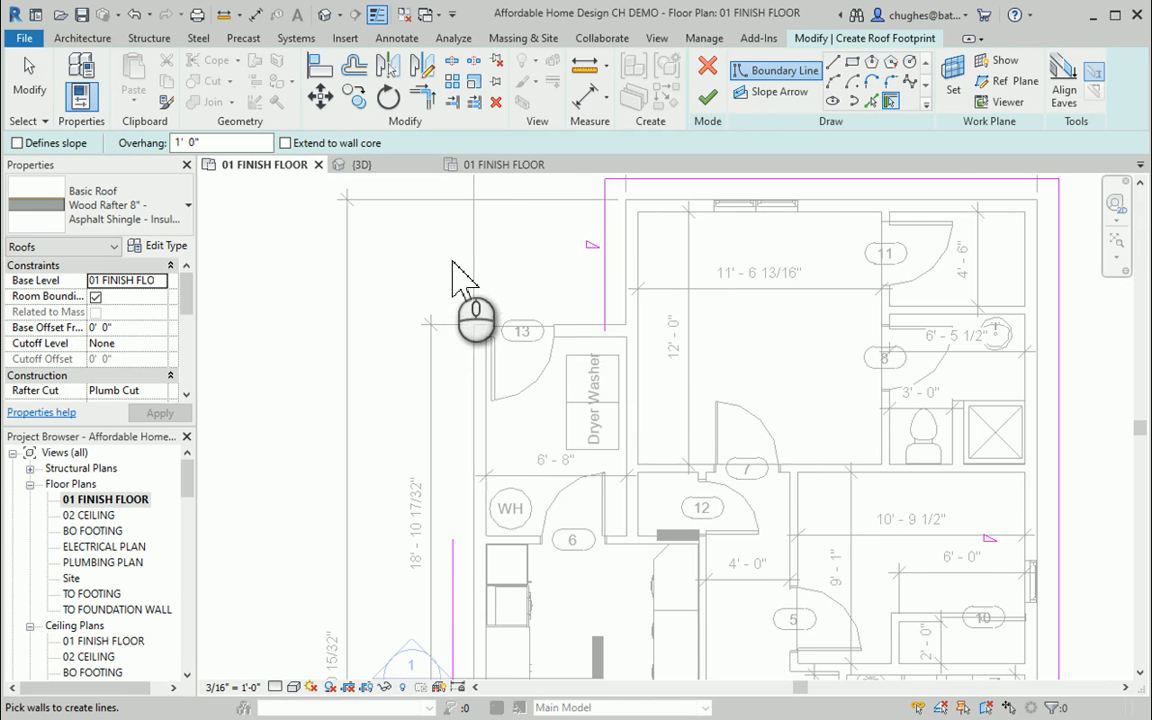
left_click(565, 330)
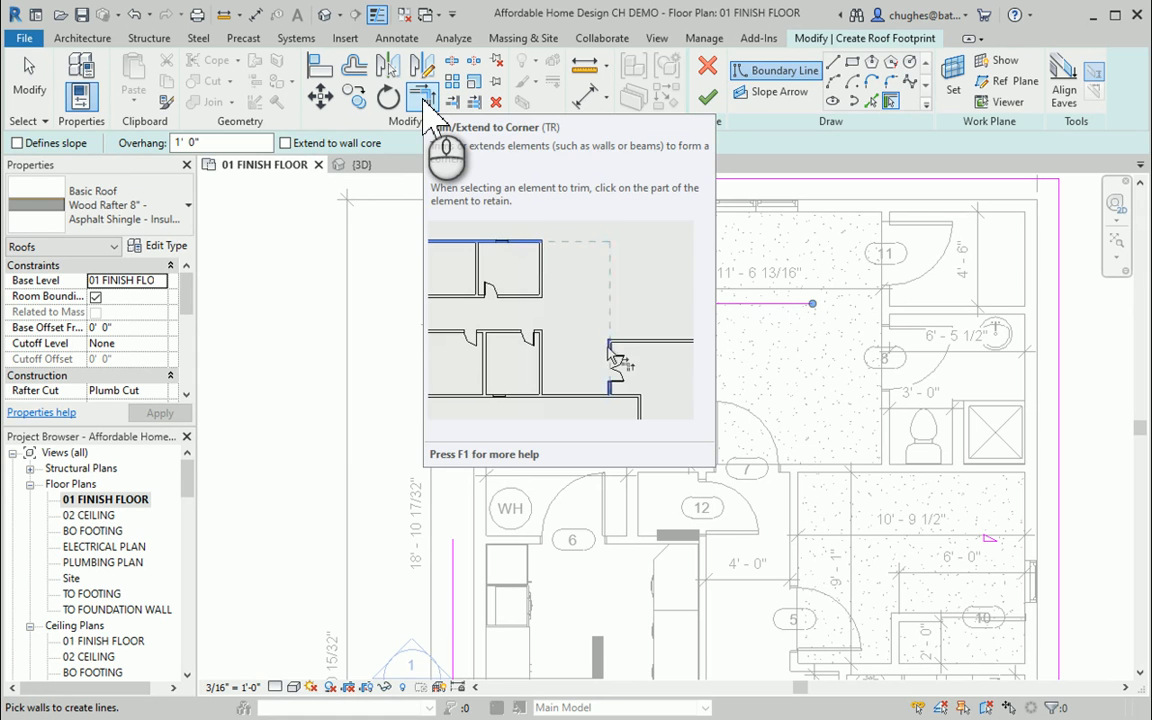
Step: Trim the boundary lines into corners around the laundry room at the rear to close the footprint, and finish the roof sketch
left_click(423, 98)
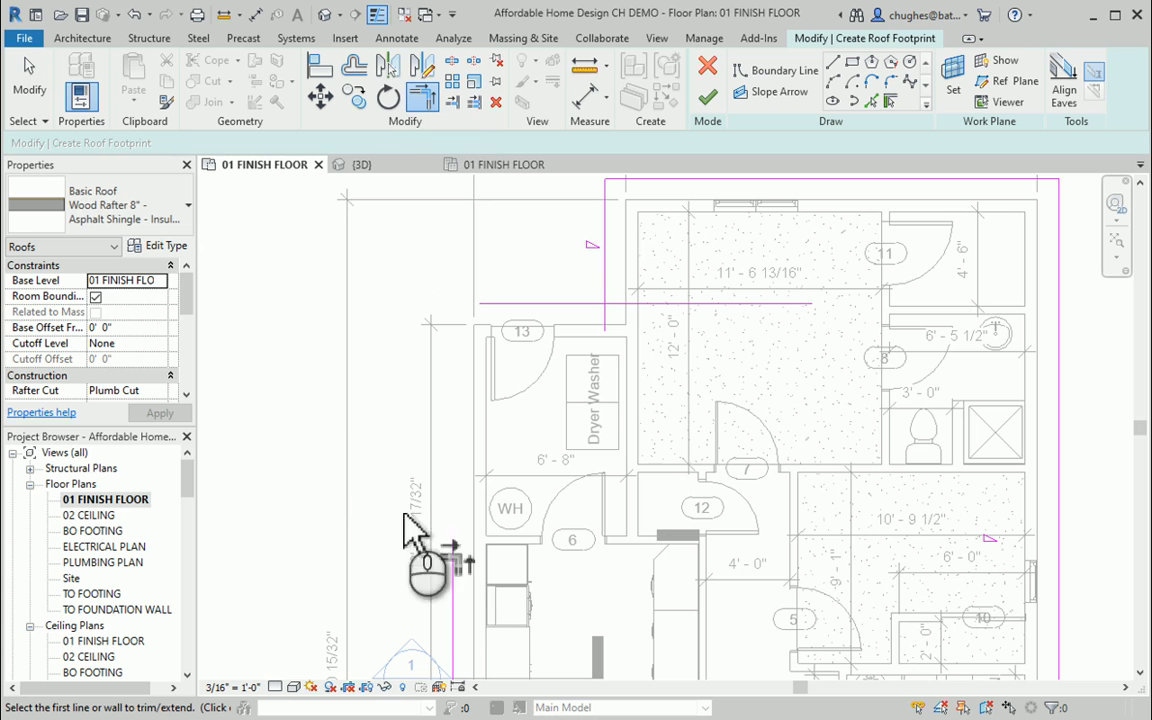
left_click(449, 570)
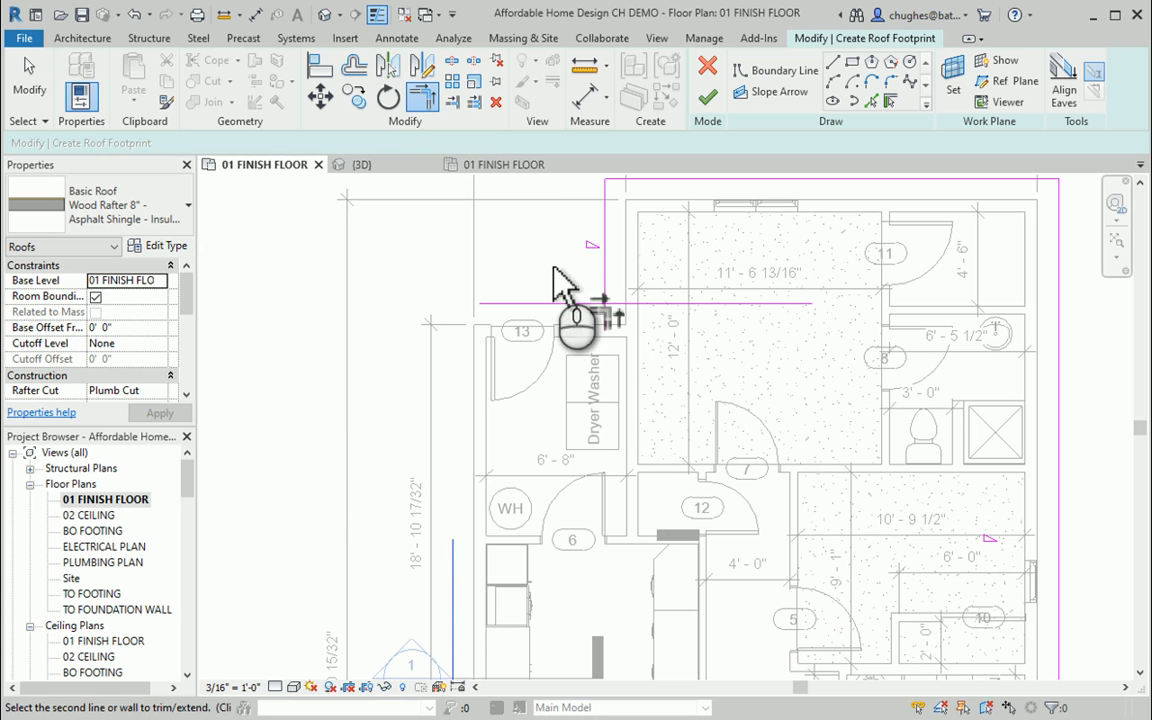
left_click(546, 304)
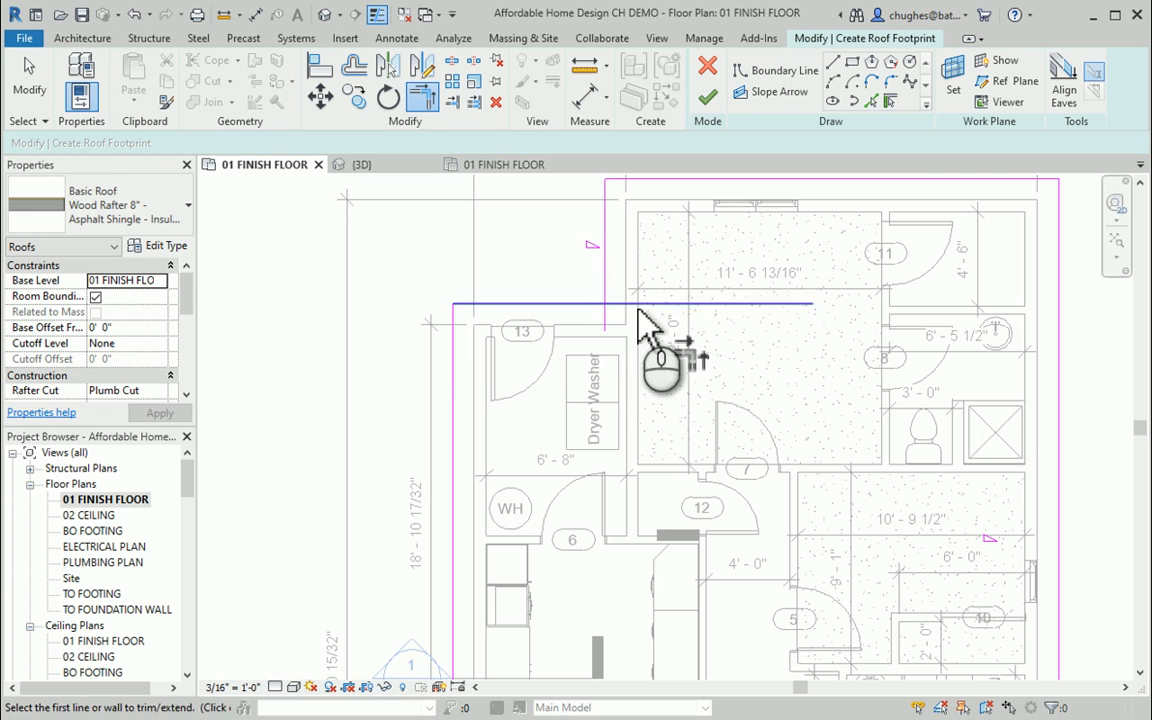
left_click(537, 305)
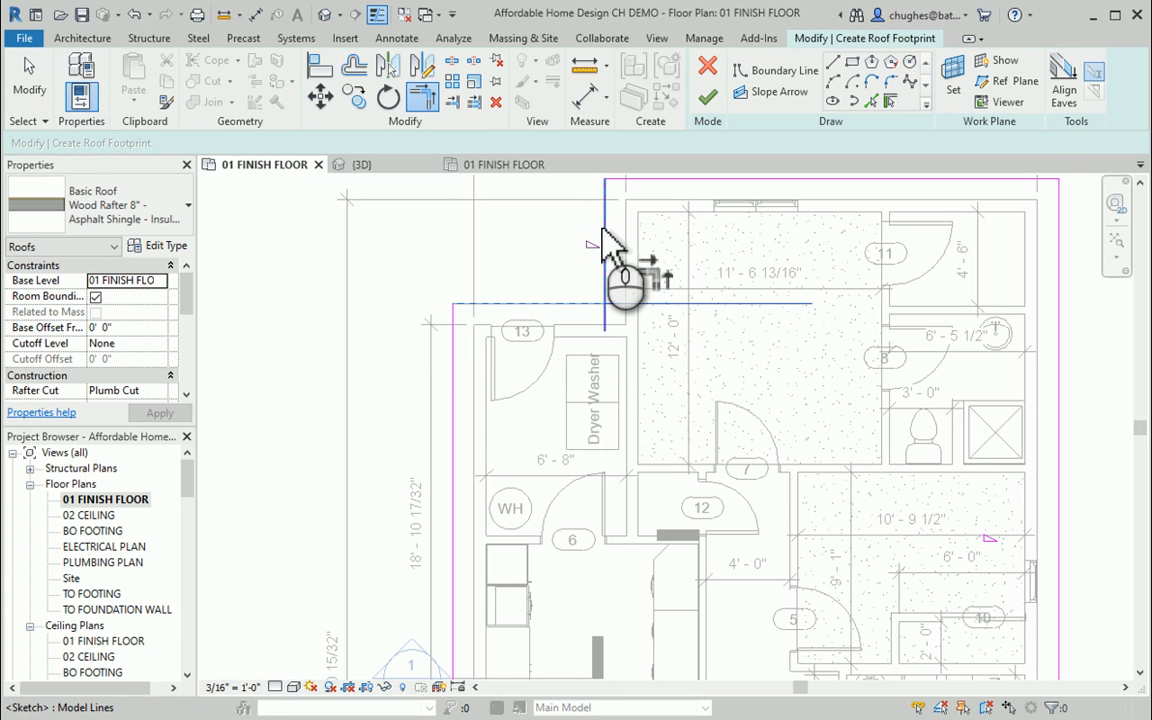
left_click(602, 232)
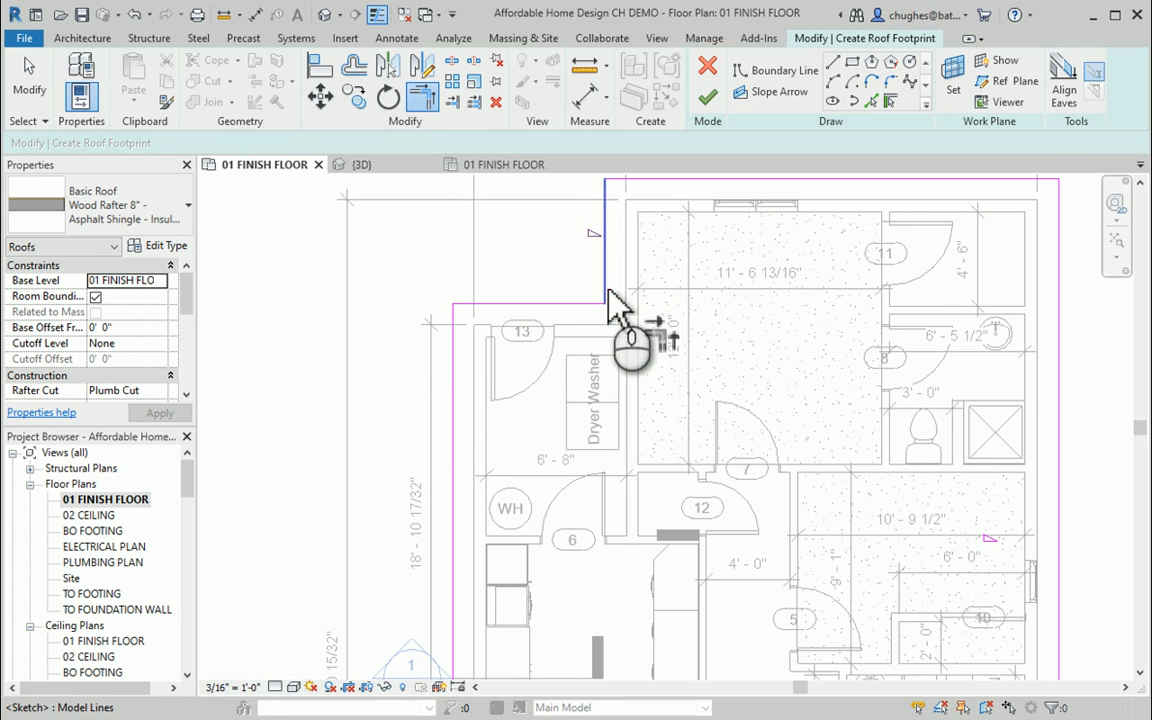
scroll(355, 386, "down", 3)
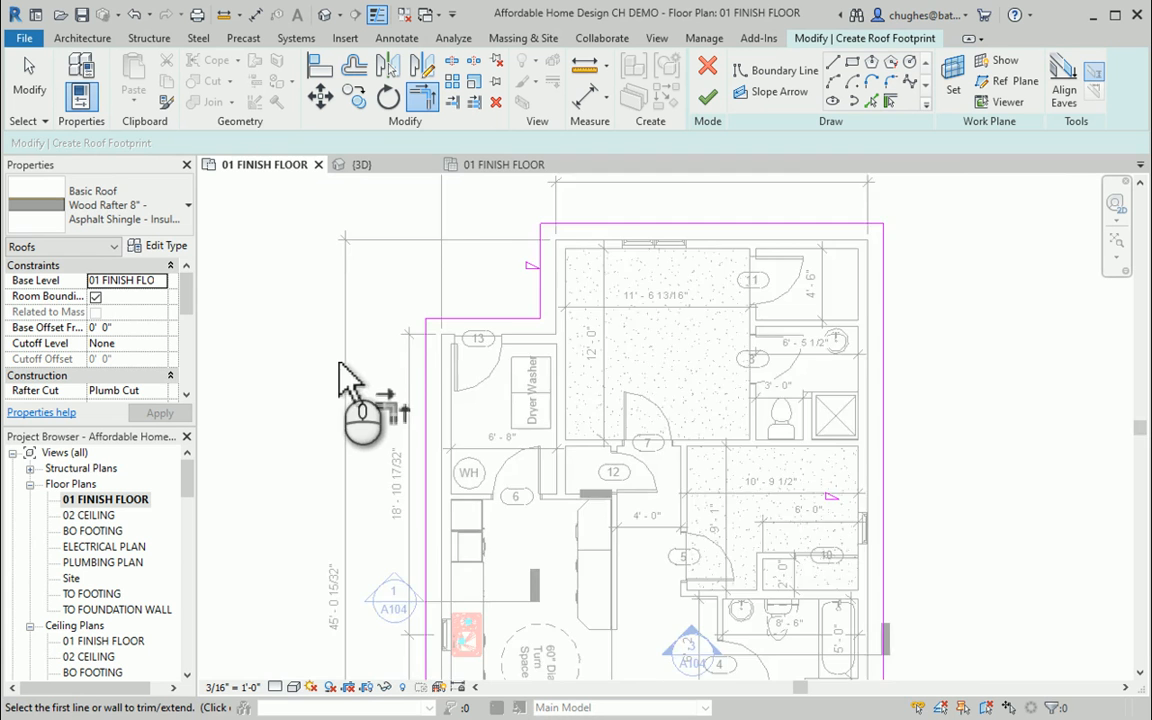
middle_click_drag(290, 410, 368, 321)
scroll(368, 321, "down", 2)
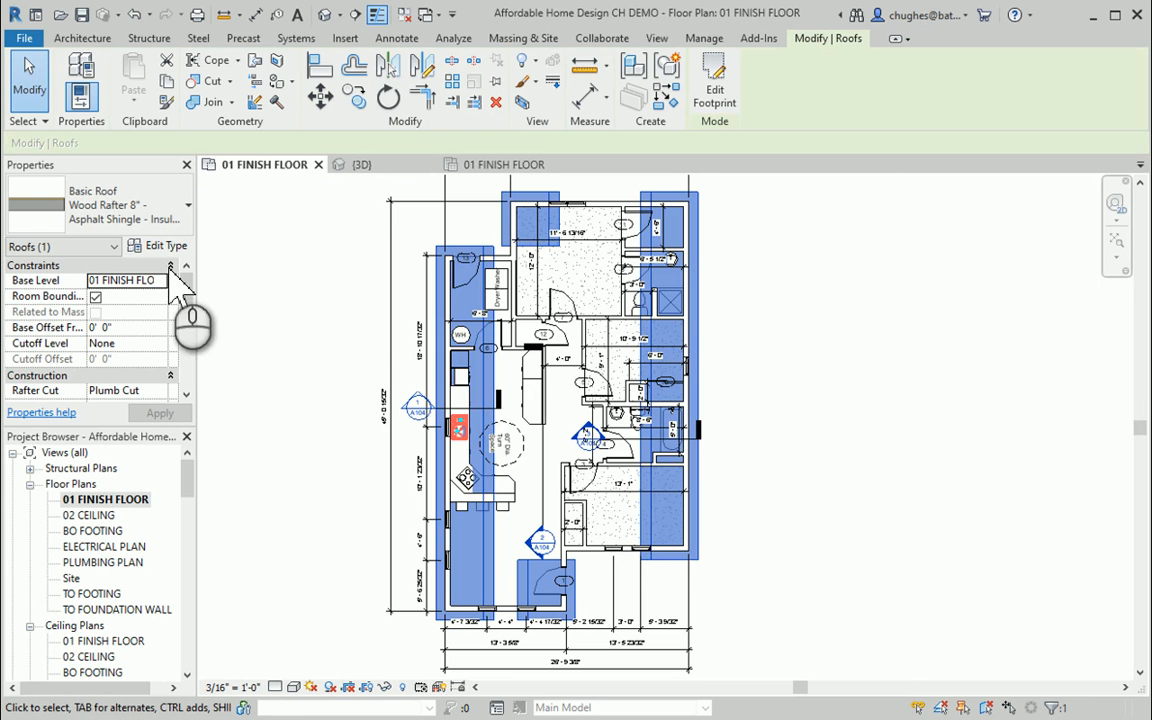
Step: Set the roof's base level to 02 CEILING in the default 3D view
left_click(325, 14)
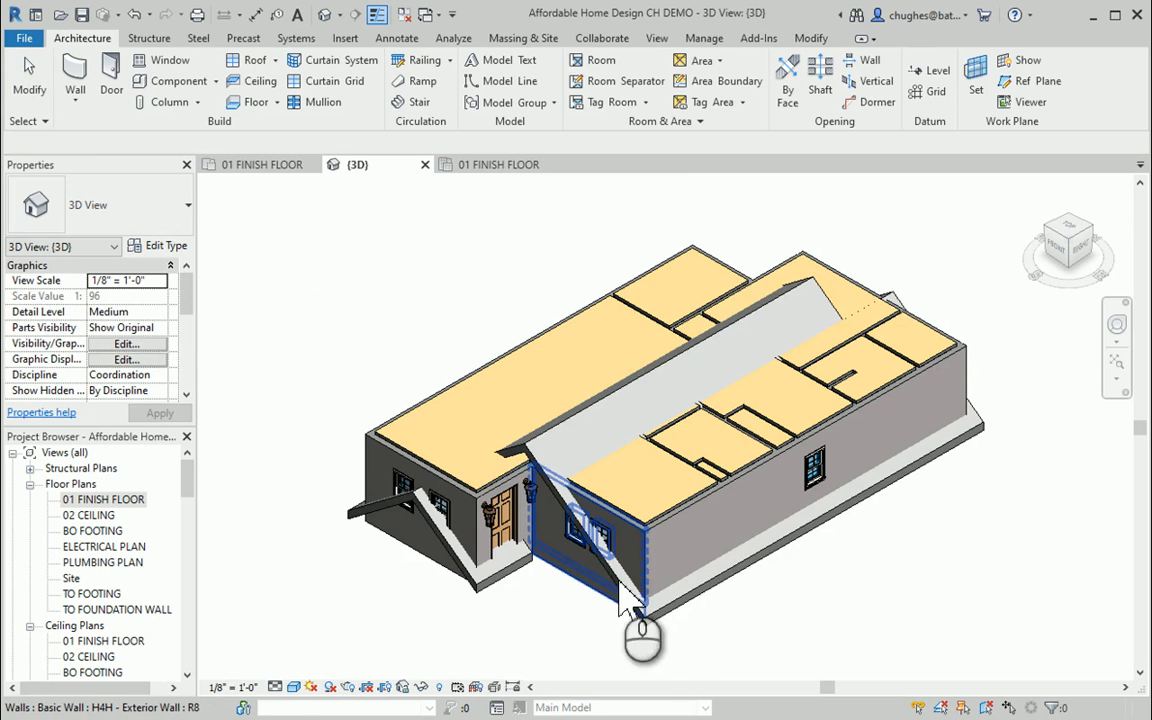
left_click(678, 615)
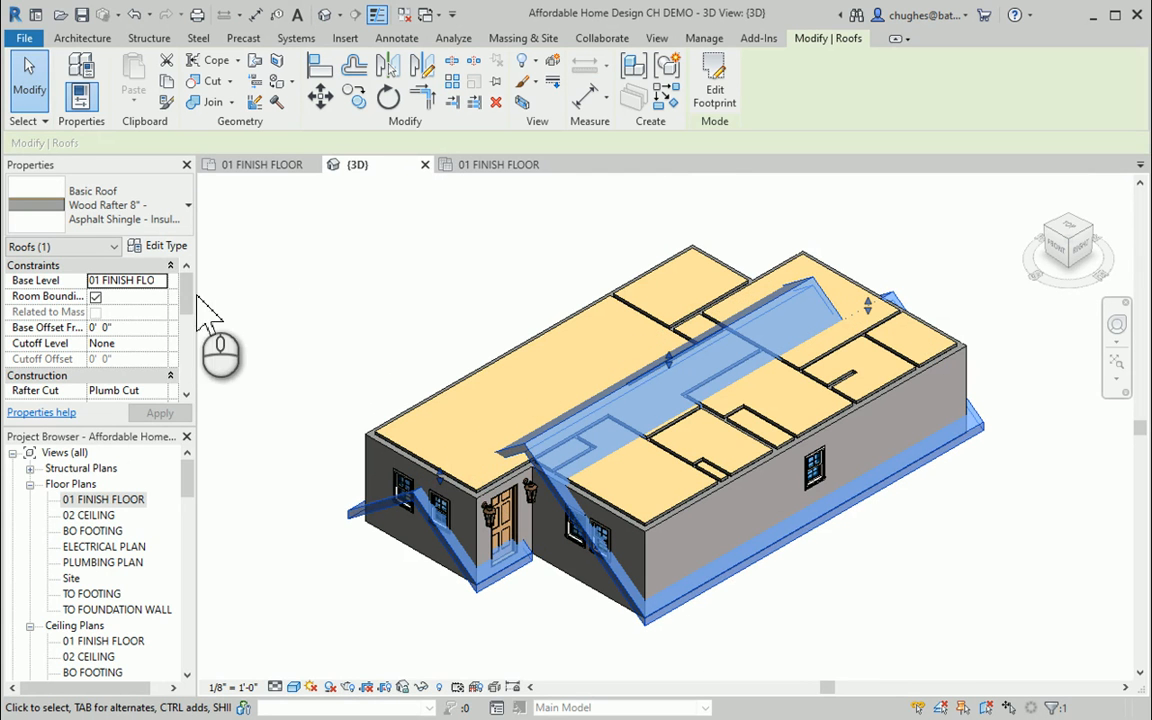
left_click(159, 281)
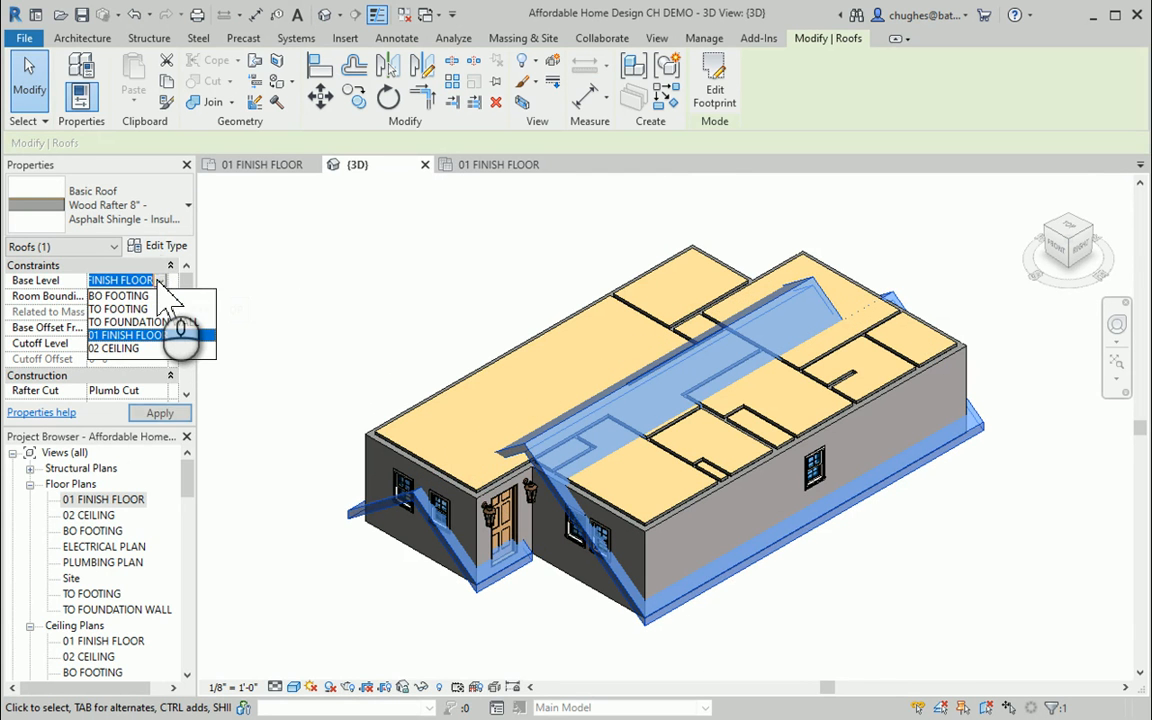
left_click(118, 348)
left_click(158, 413)
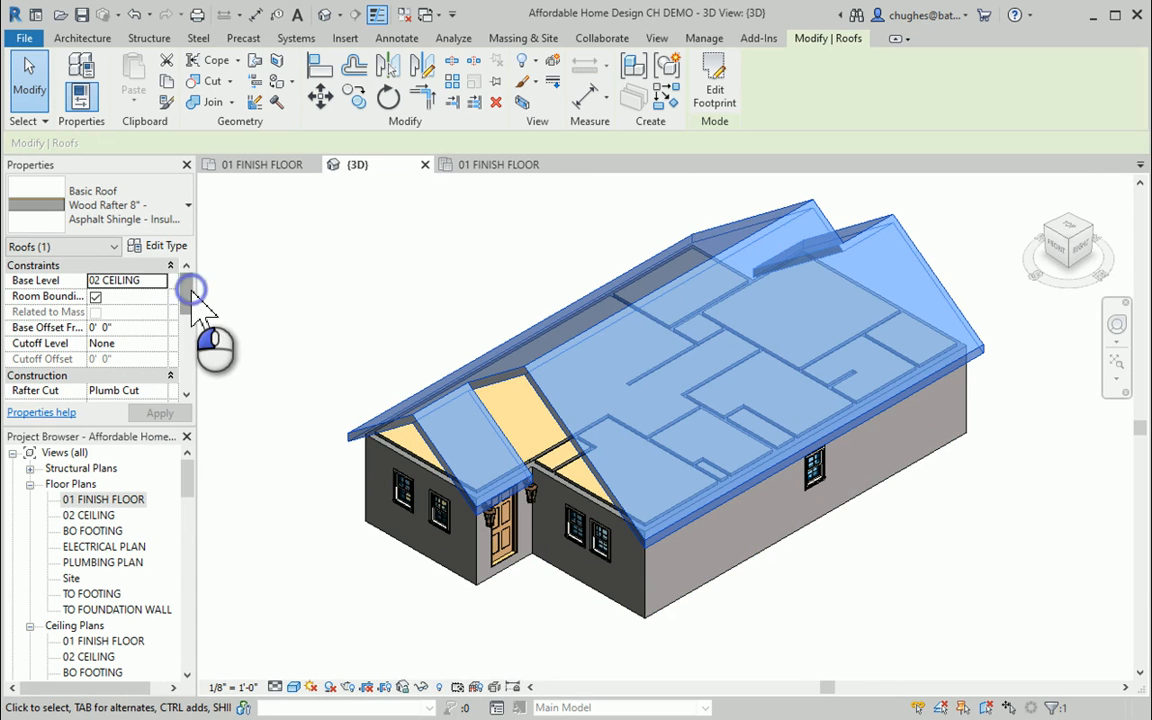
Step: Set the roof's slope to 5" / 12"
left_click_drag(192, 290, 192, 338)
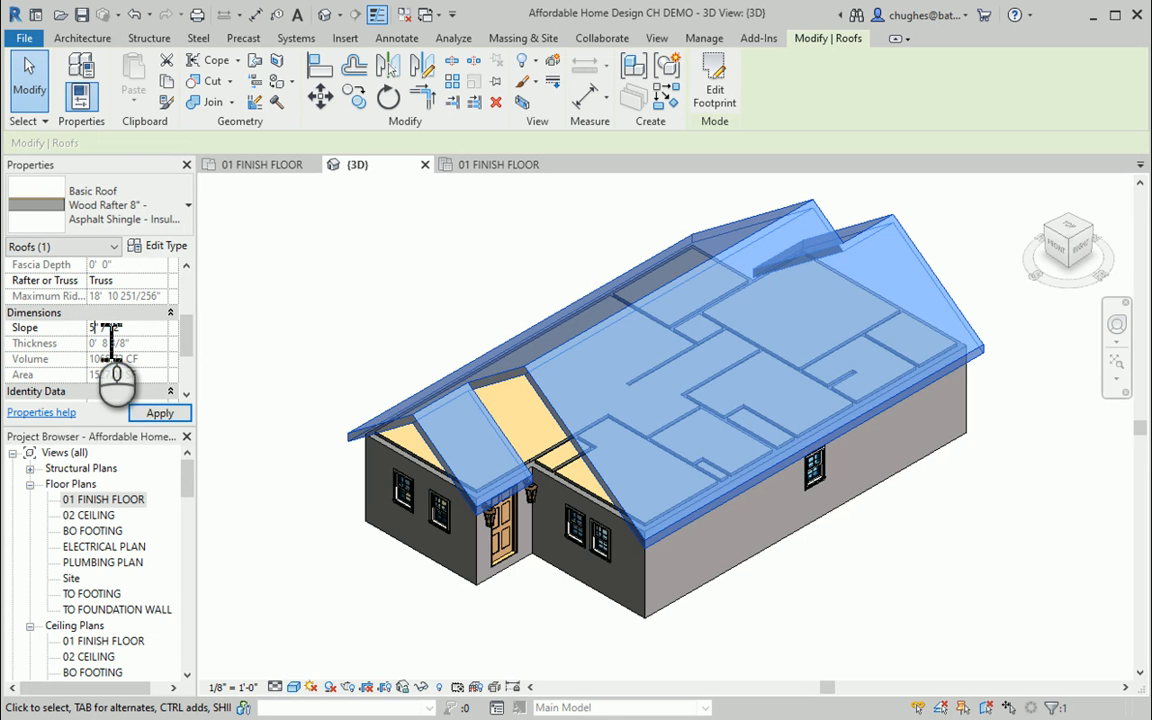
left_click(158, 413)
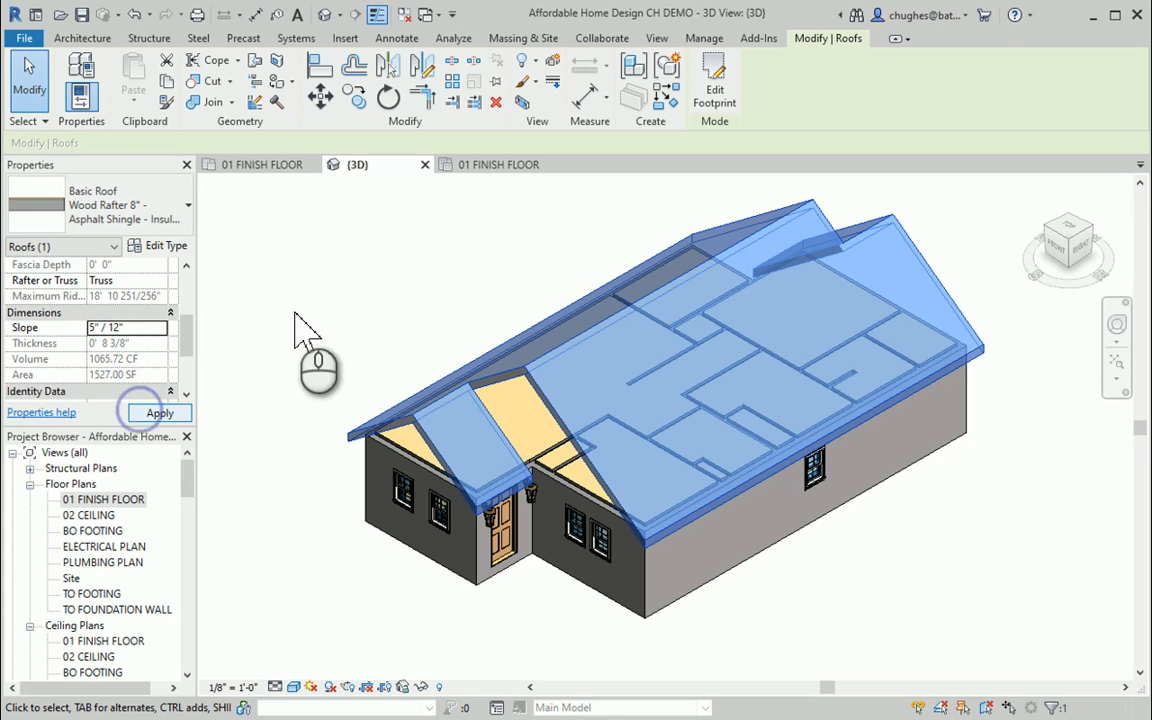
left_click(405, 300)
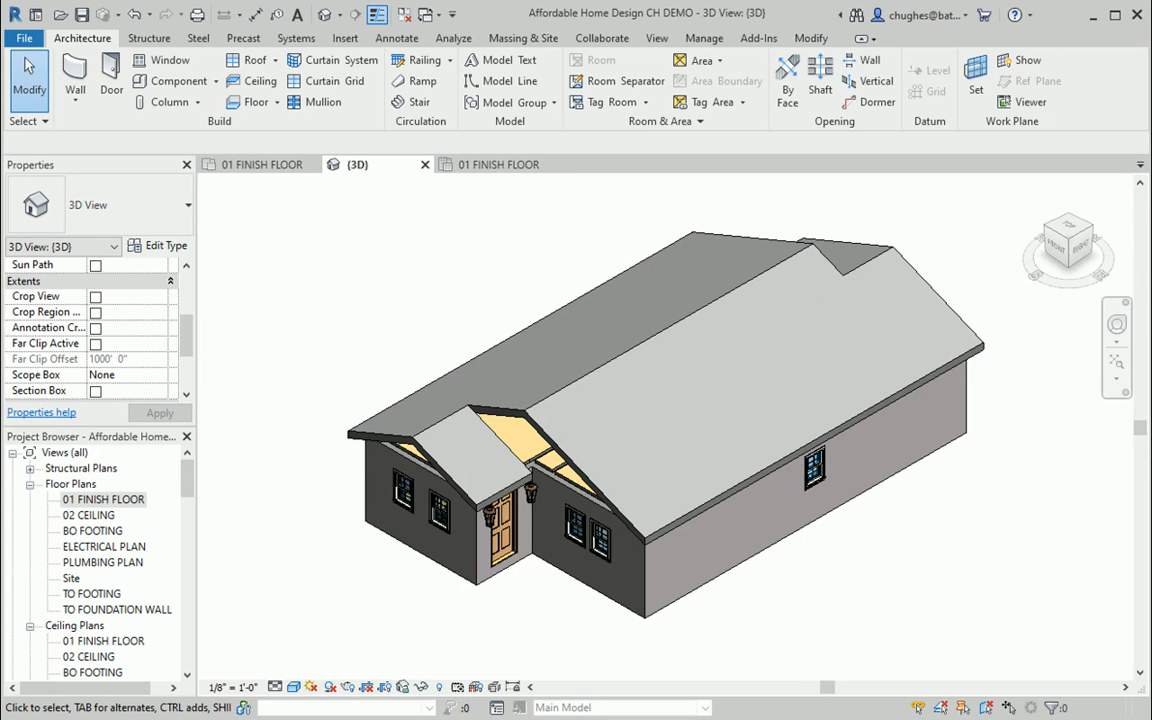
Step: Attach the top of the front gable wall of the projecting wing beside the entry door to the roof
middle_click_drag(1108, 245, 1122, 238, "shift")
middle_click_drag(418, 465, 437, 447, "shift")
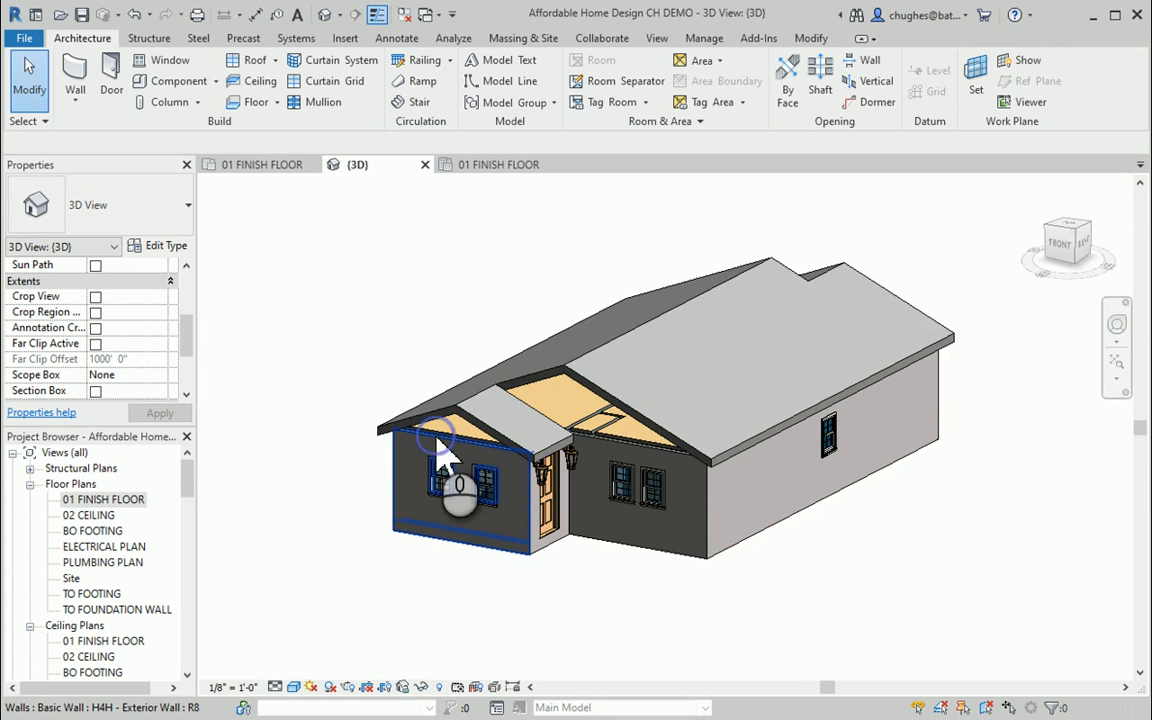
left_click(438, 441)
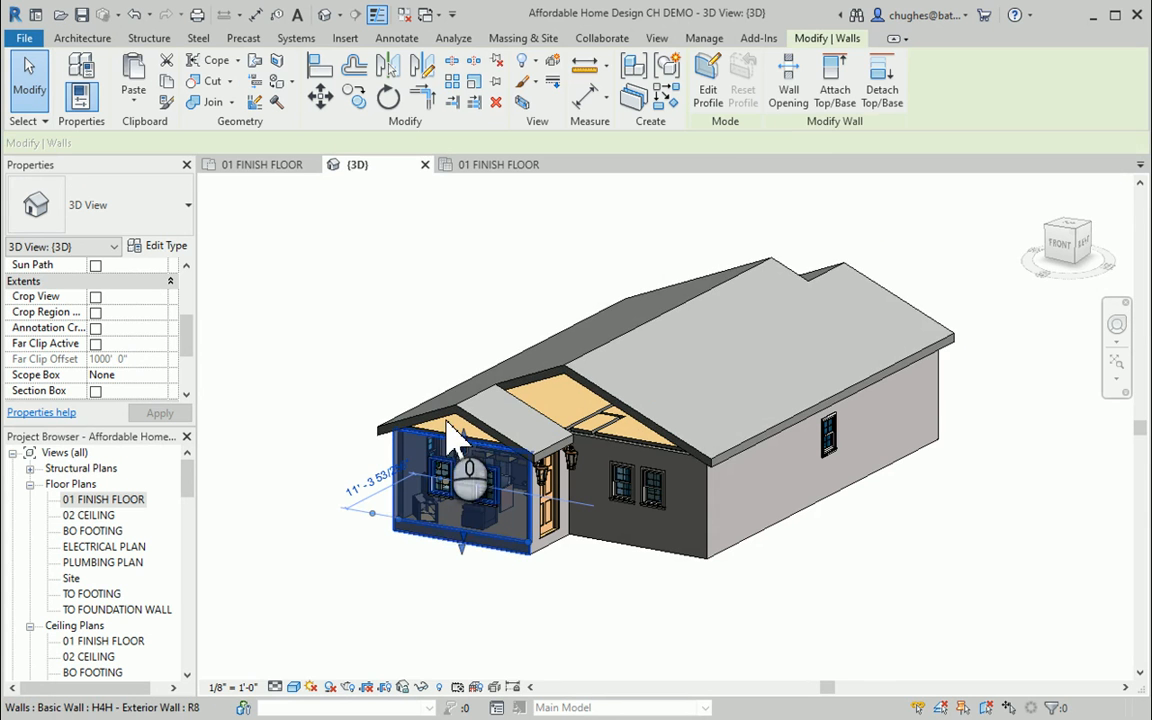
left_click(838, 96)
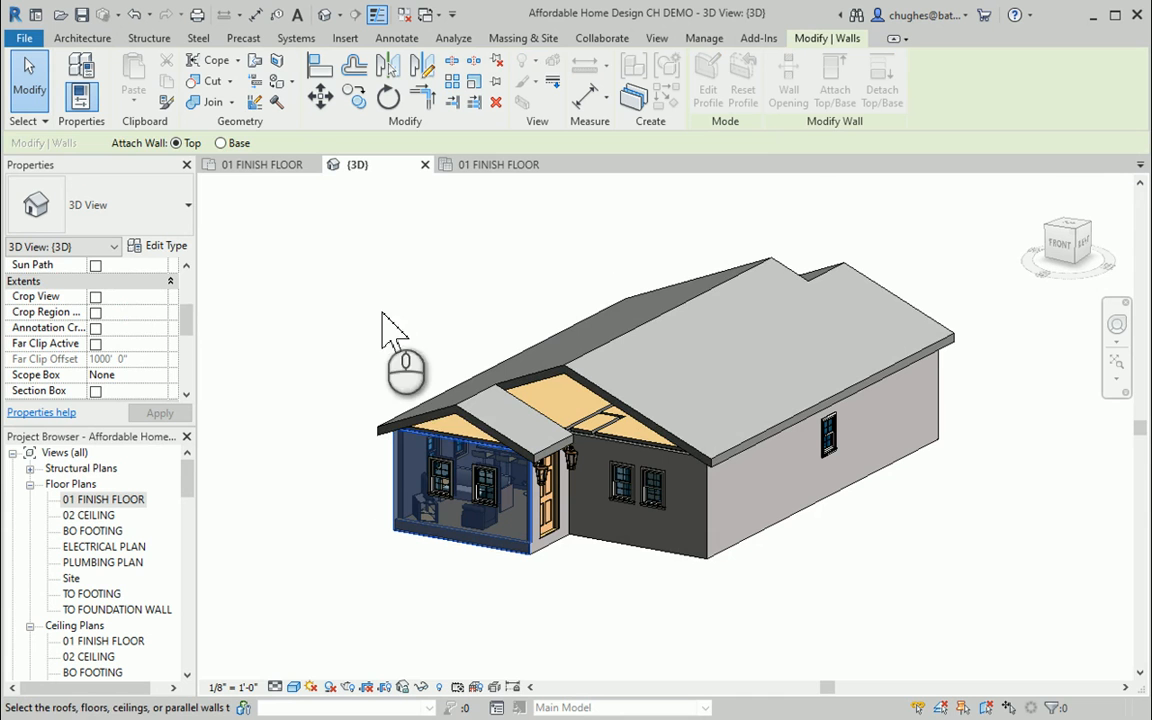
left_click(470, 414)
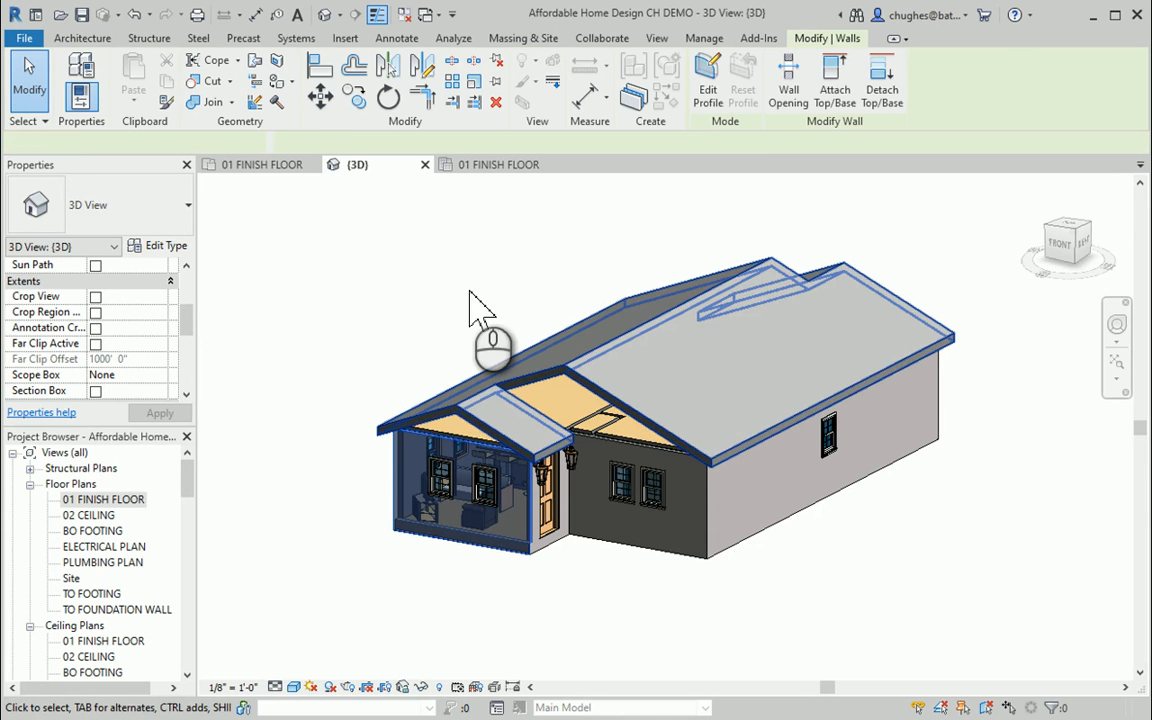
left_click(362, 430)
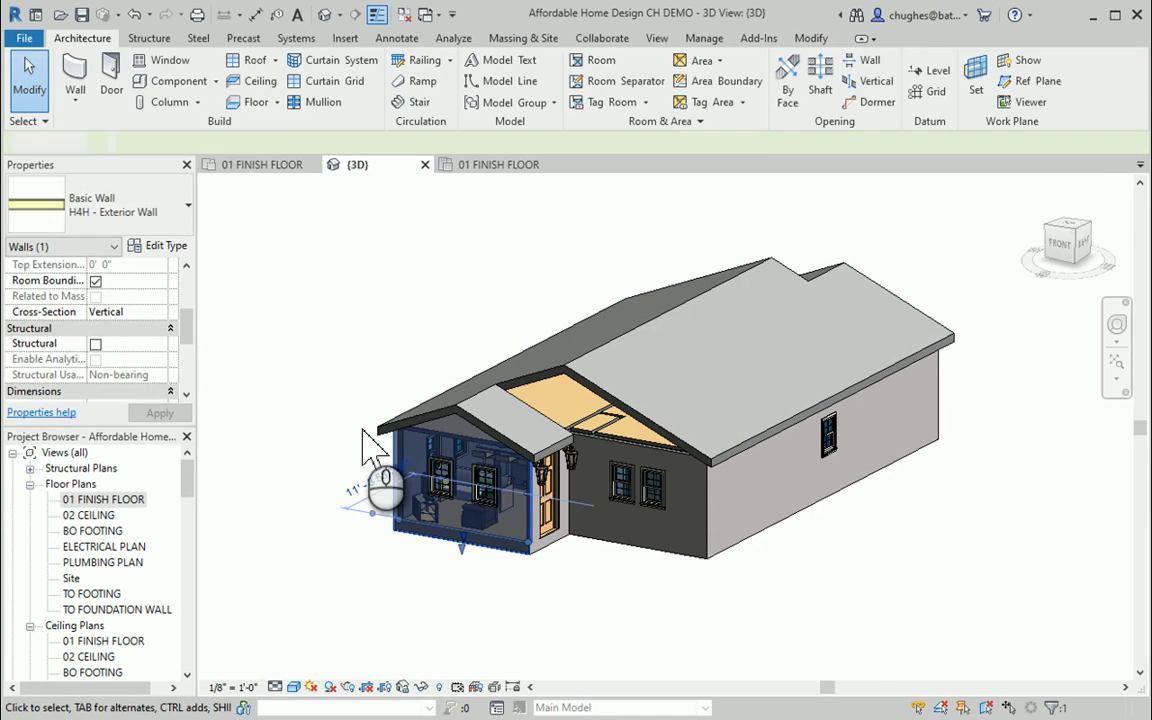
Step: Attach the top of the recessed front gable wall on the other side of the entry door to the roof
left_click(650, 460)
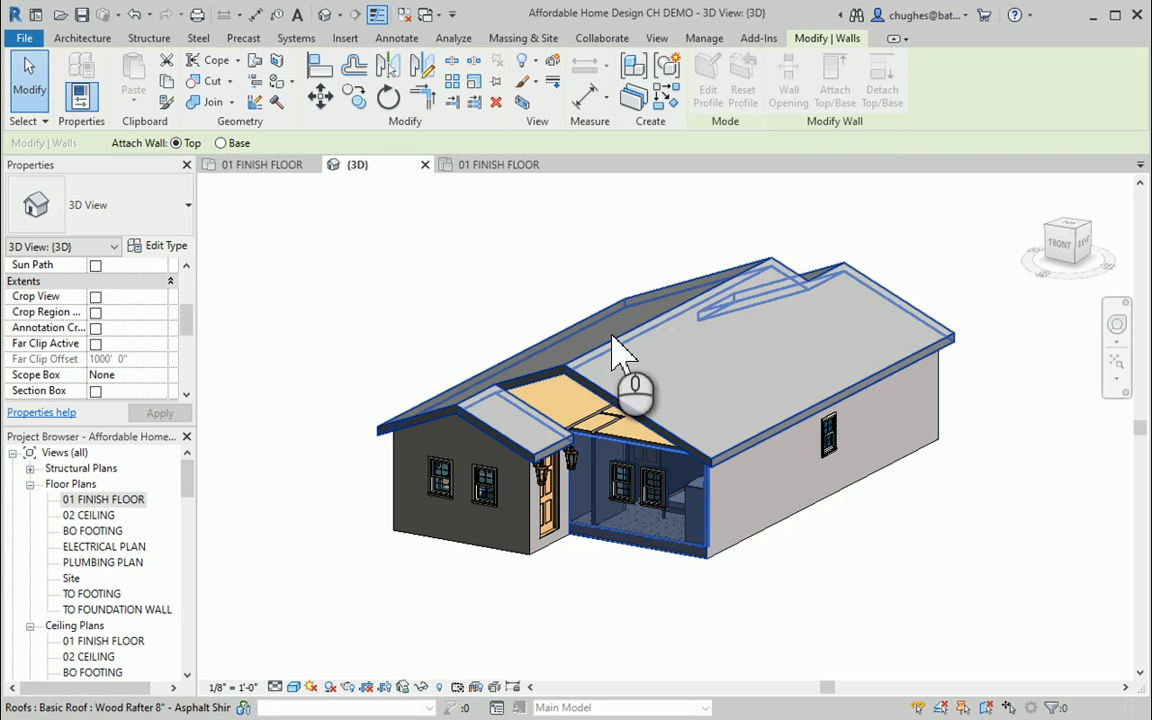
left_click(611, 334)
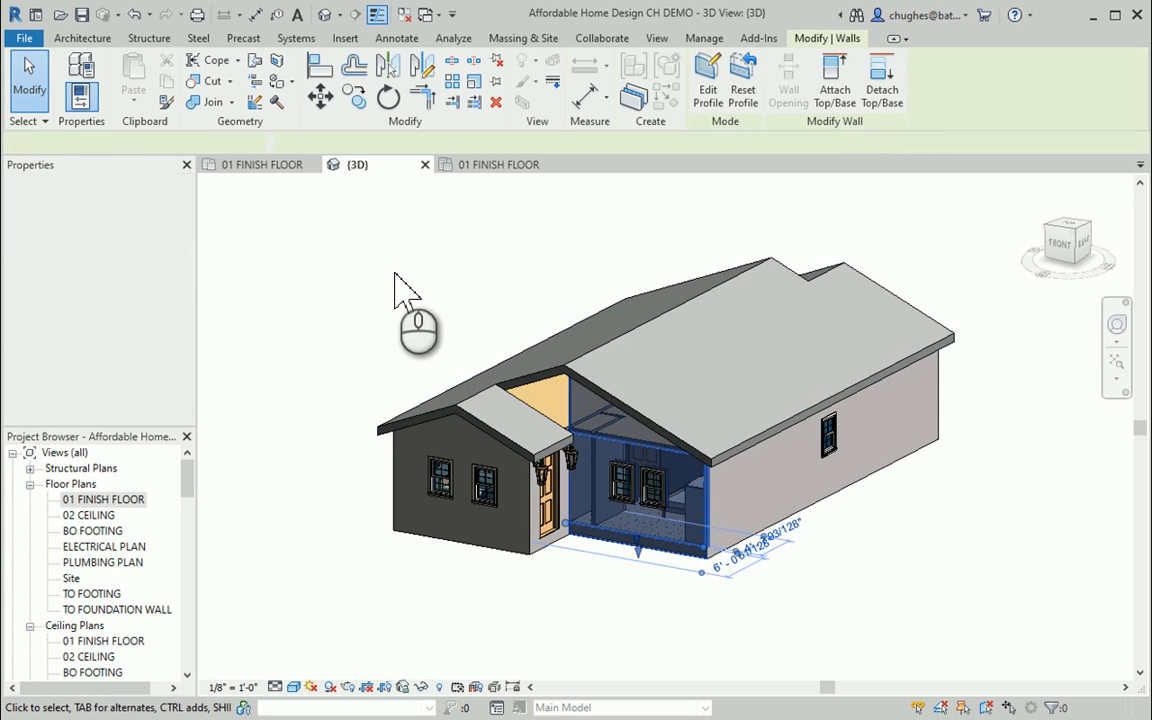
left_click(400, 314)
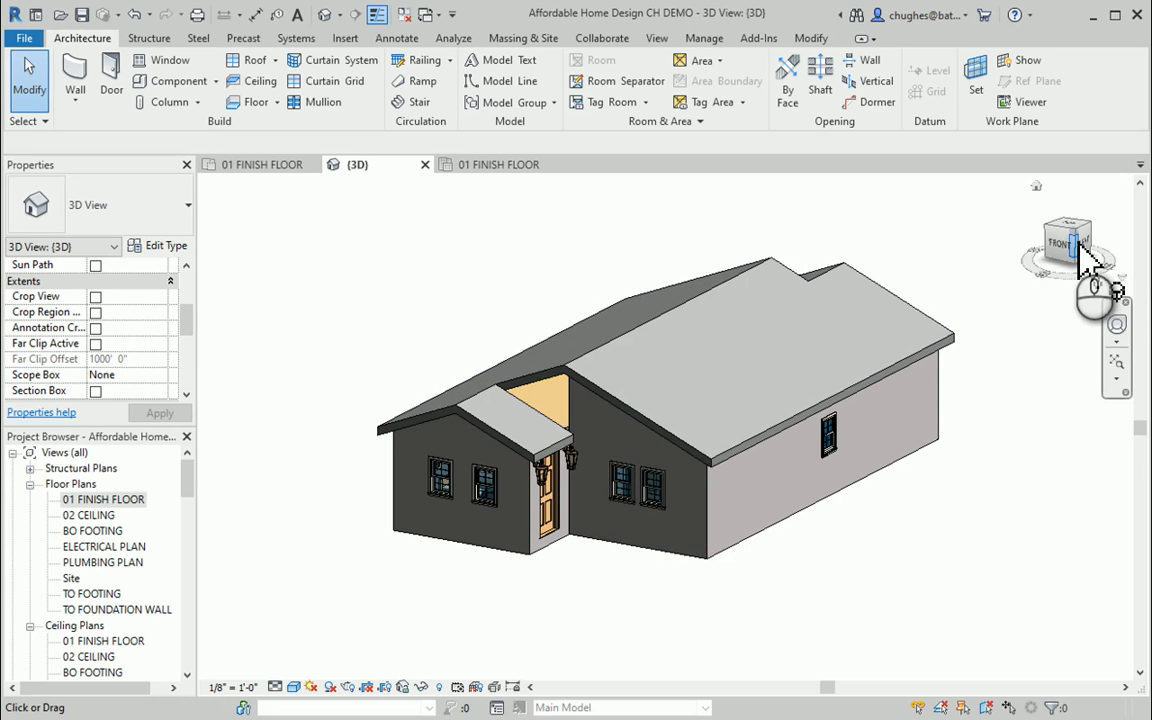
Step: Attach the top of the long right side wall with the single window to the roof
mouse_move(1077, 257)
left_mouse_down()
mouse_move(915, 247)
mouse_move(967, 244)
mouse_move(969, 258)
mouse_move(969, 177)
mouse_move(987, 185)
mouse_move(923, 211)
mouse_move(1050, 303)
left_mouse_up()
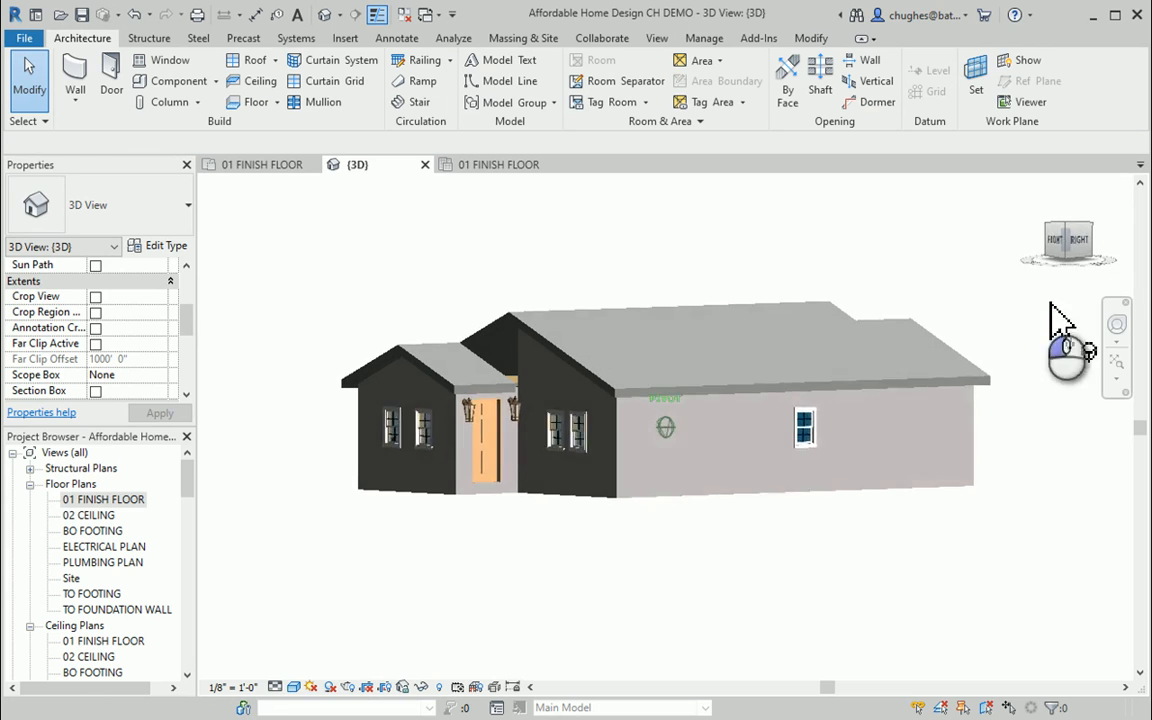
left_click(903, 490)
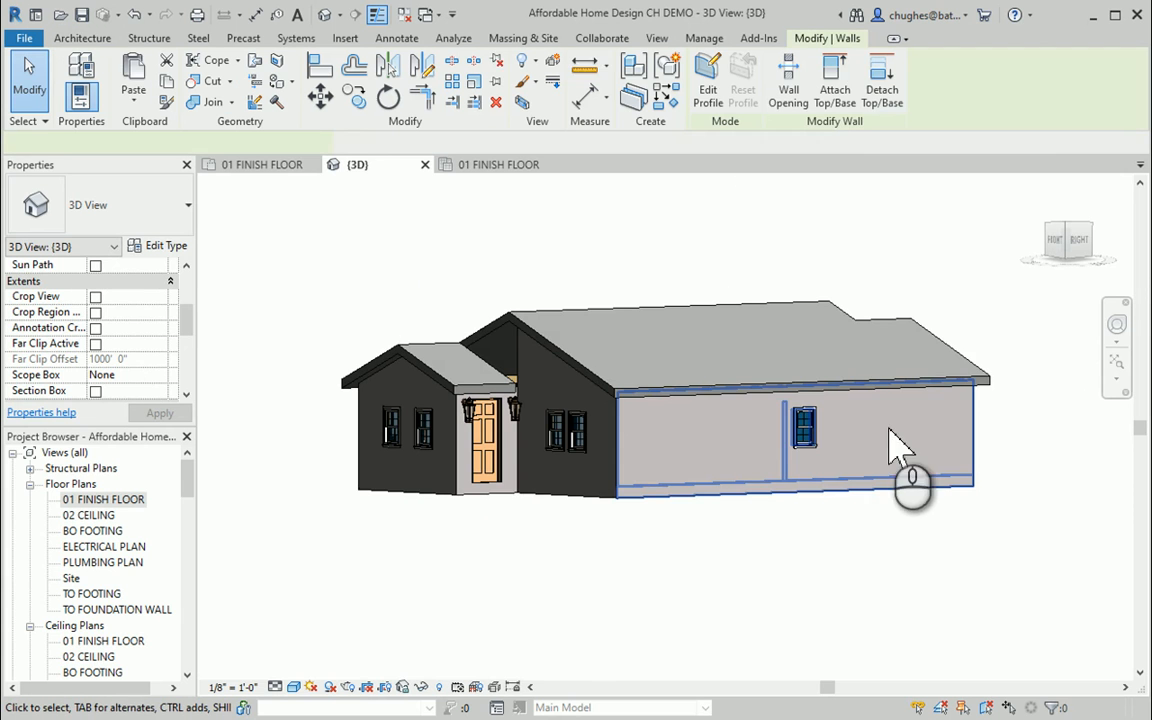
left_click(840, 85)
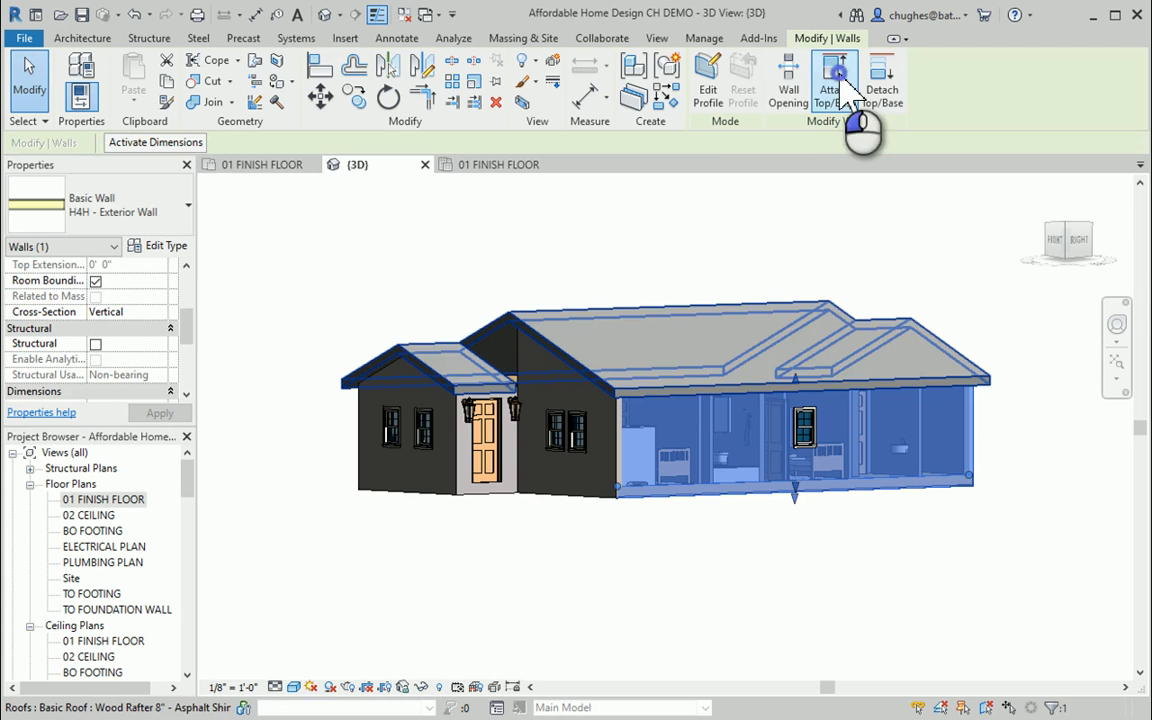
left_click(803, 310)
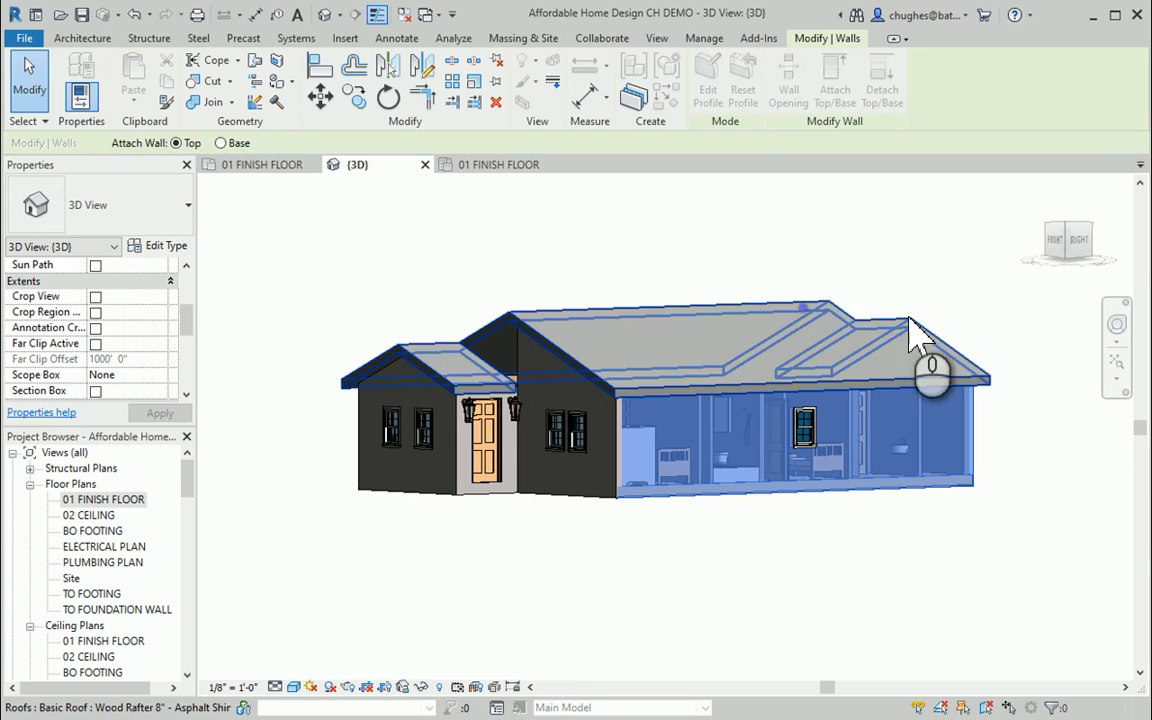
left_click(850, 228)
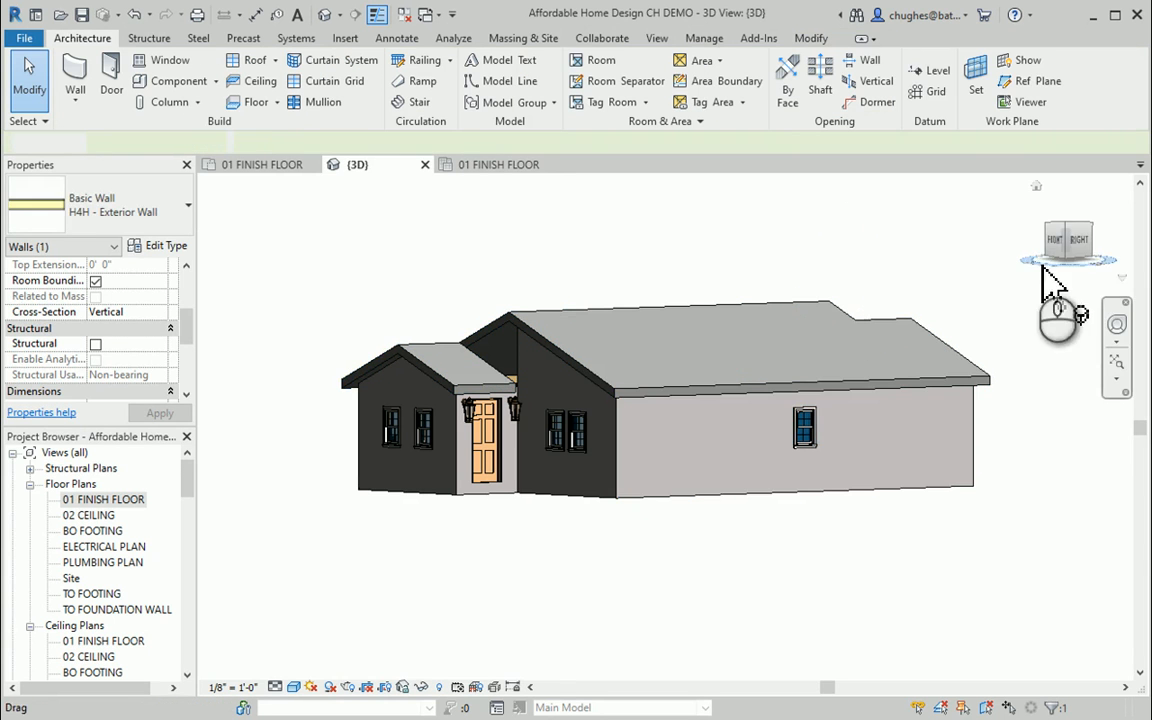
Step: Attach the tops of the two rear gable walls and the two short walls adjoining the rear door wall to the roof together
left_click(1075, 240)
middle_click_drag(881, 242, 535, 295, "shift")
left_click_drag(533, 290, 528, 292)
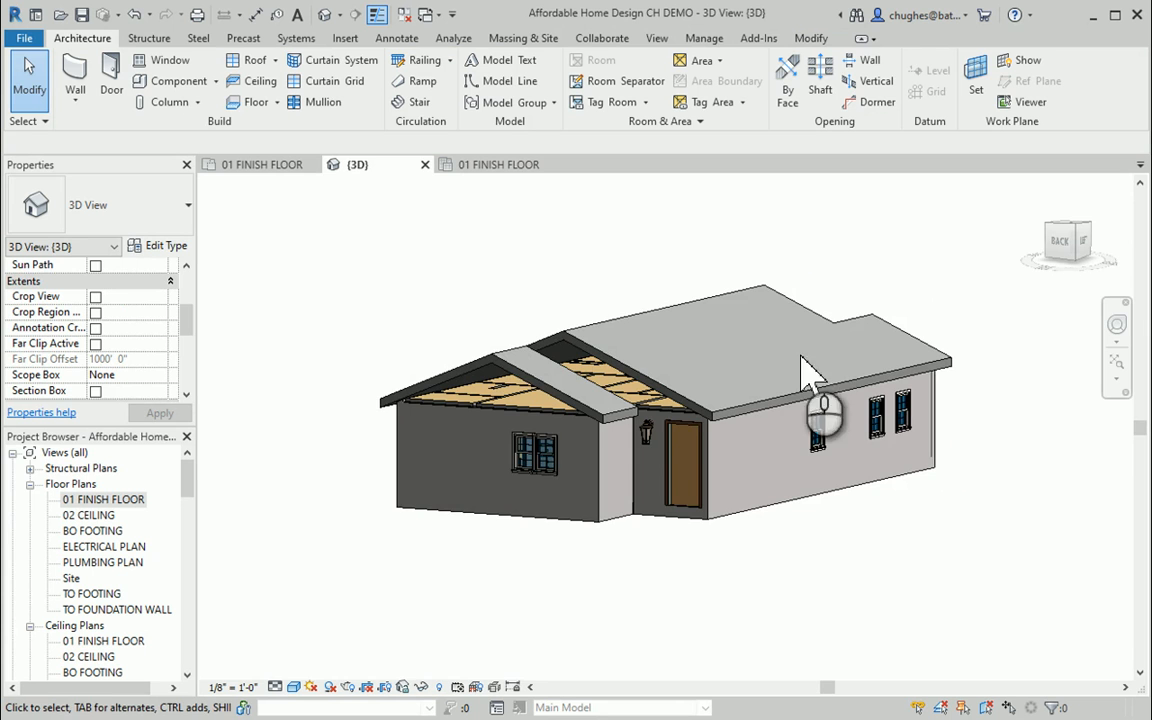
scroll(492, 440, "up", 4)
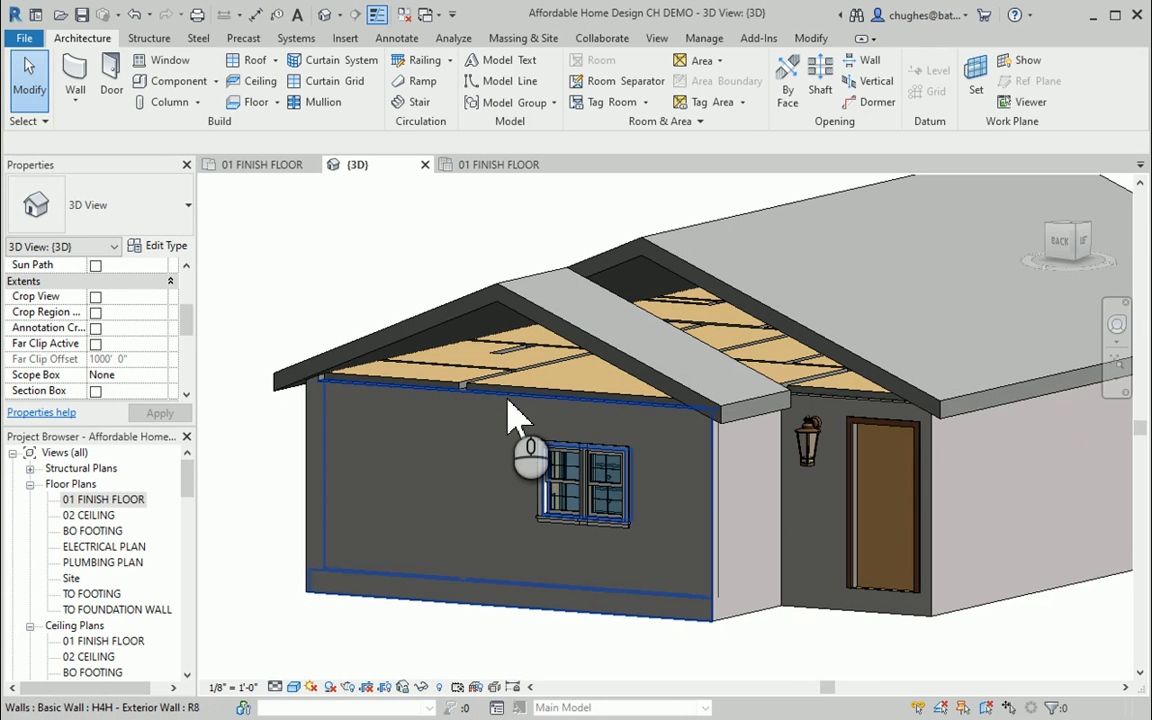
left_click(511, 411)
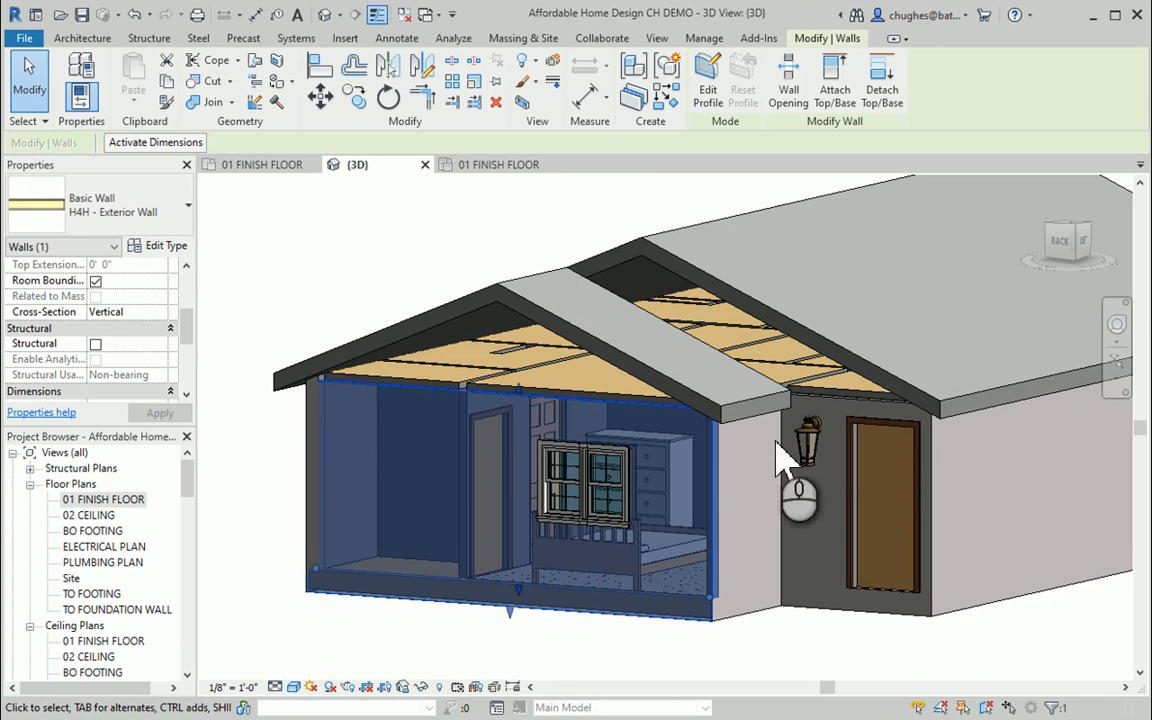
left_click(847, 423, "ctrl")
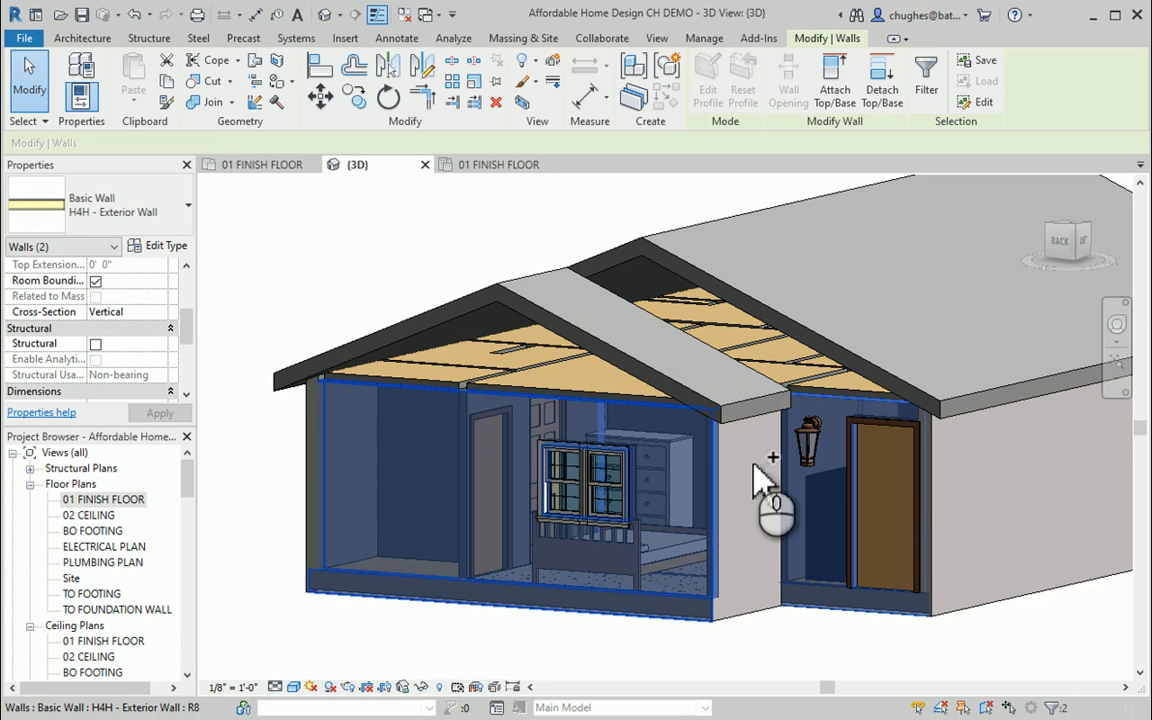
left_click(752, 606, "ctrl")
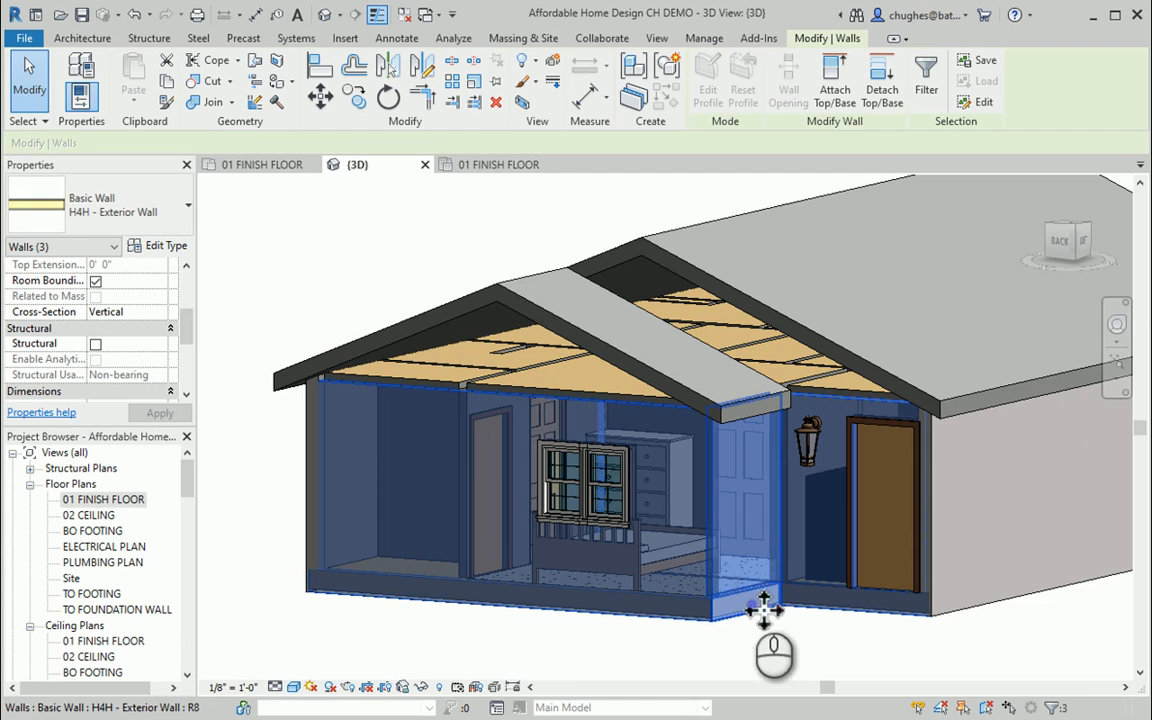
left_click(998, 591, "ctrl")
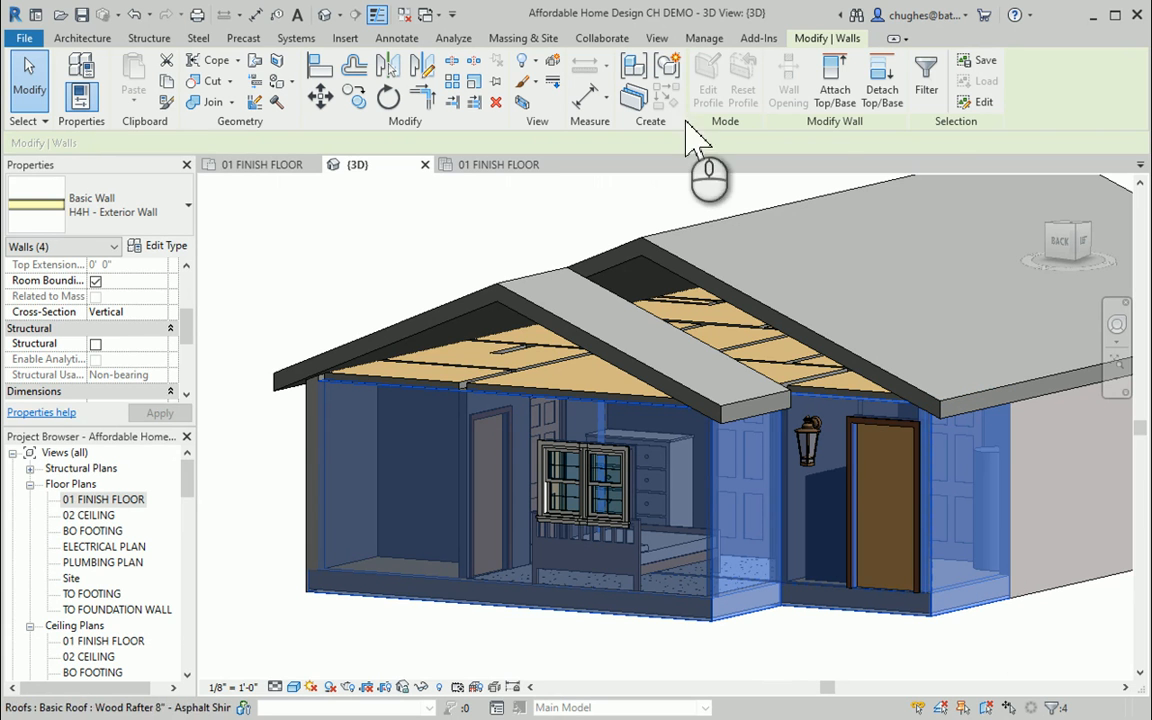
left_click(838, 95)
left_click(761, 314)
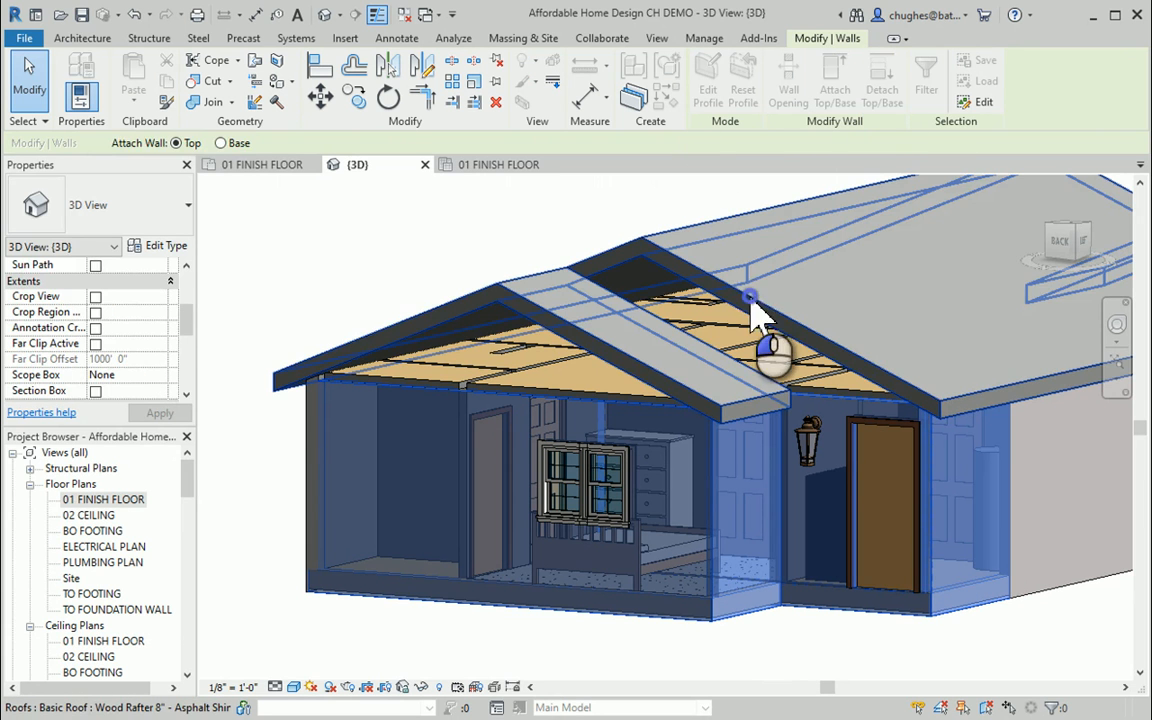
left_click(329, 244)
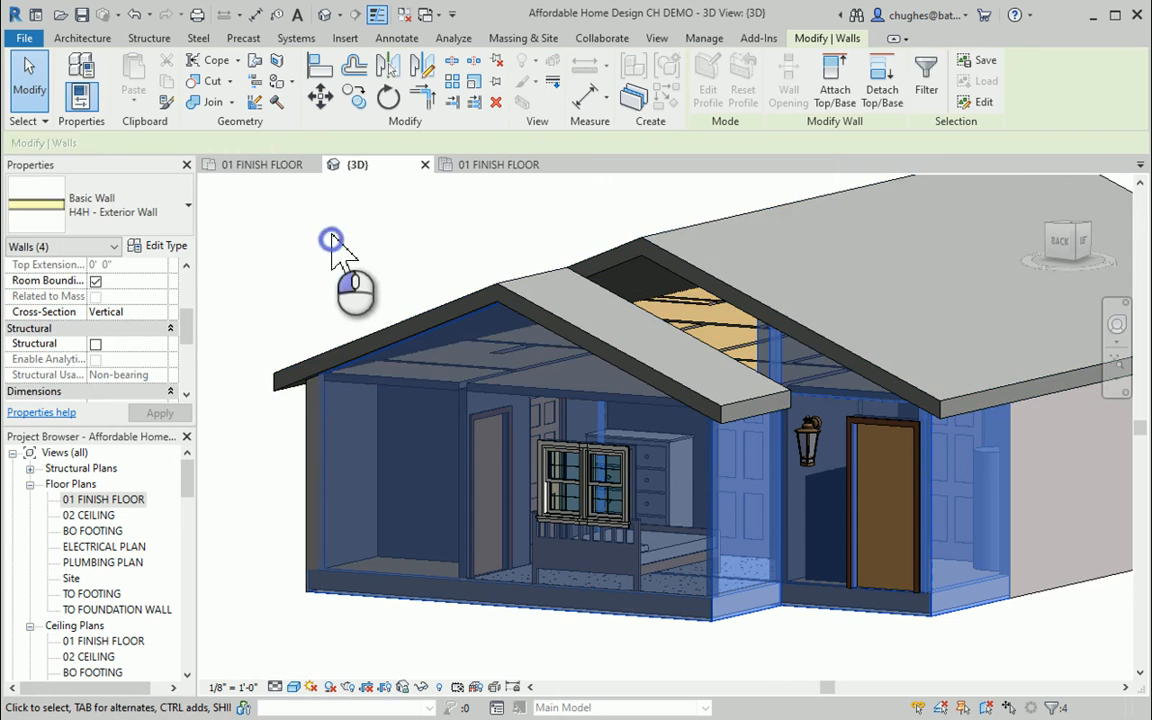
Step: Attach the top of the remaining side wall with the three windows to the roof
middle_click_drag(748, 325, 393, 333)
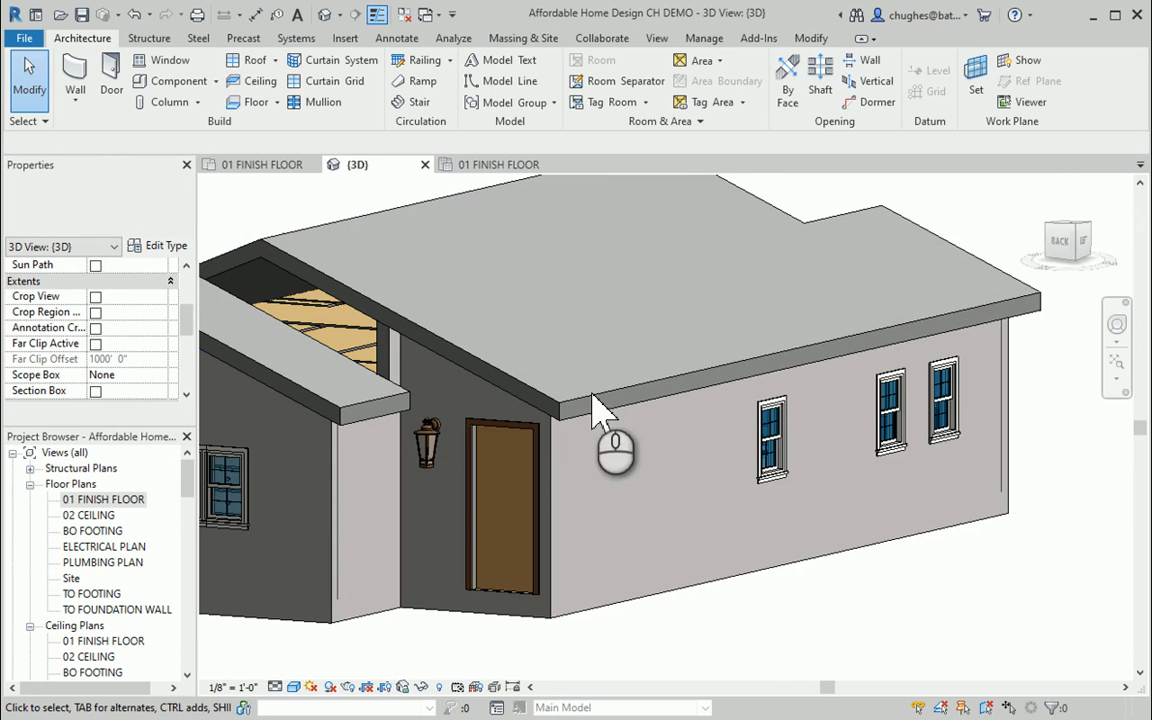
left_click(914, 517)
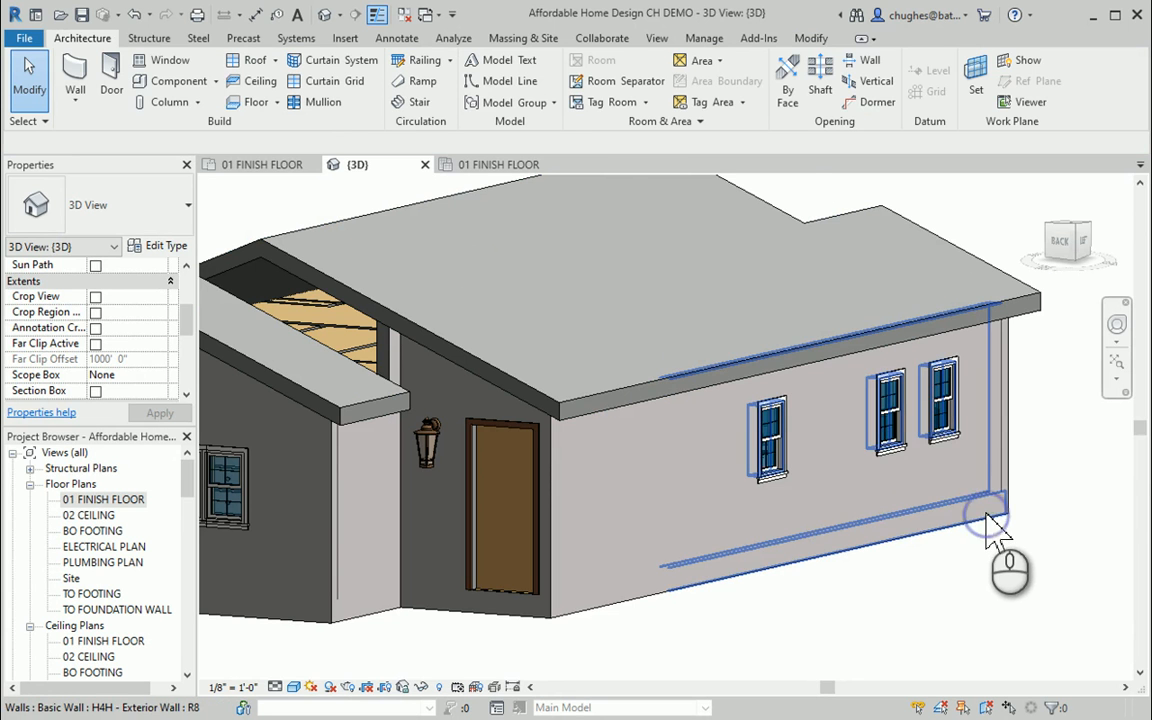
left_click(988, 520)
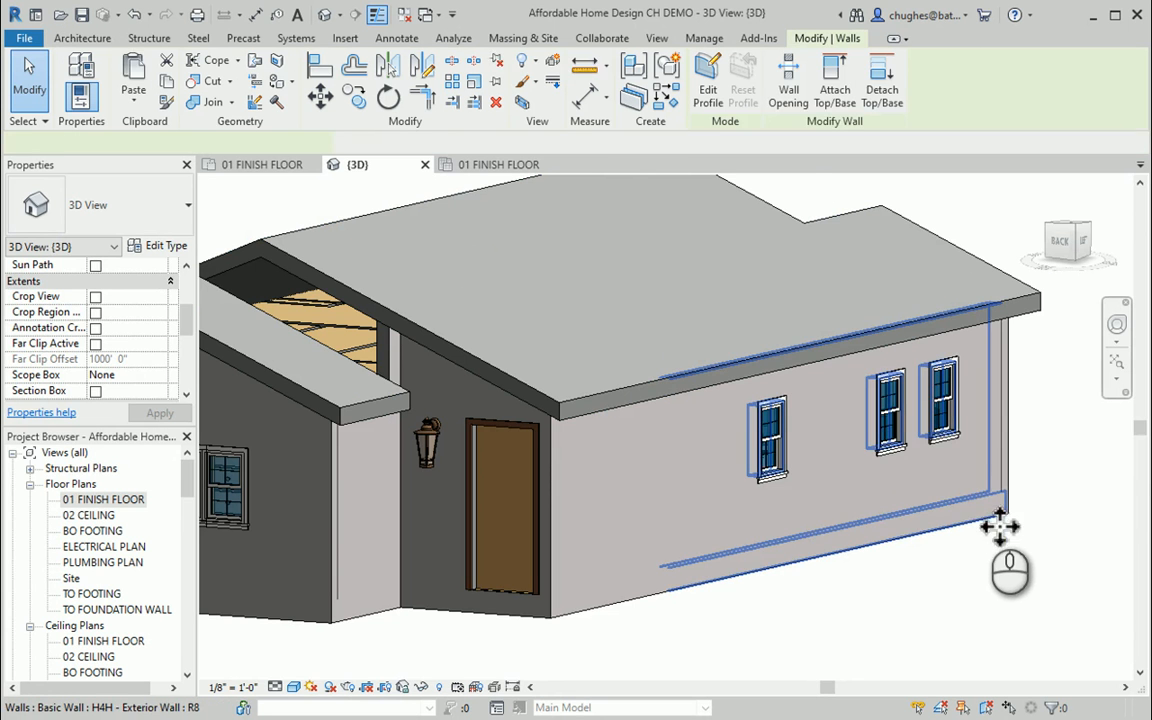
left_click(835, 95)
left_click(865, 205)
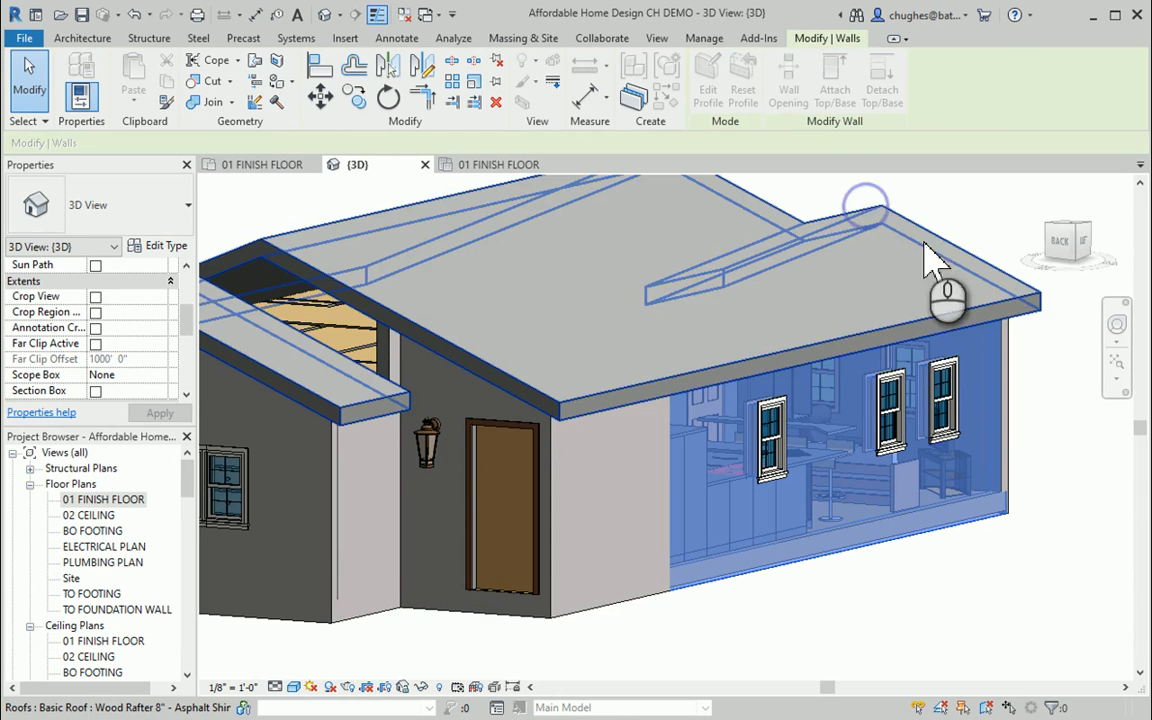
left_click(975, 622)
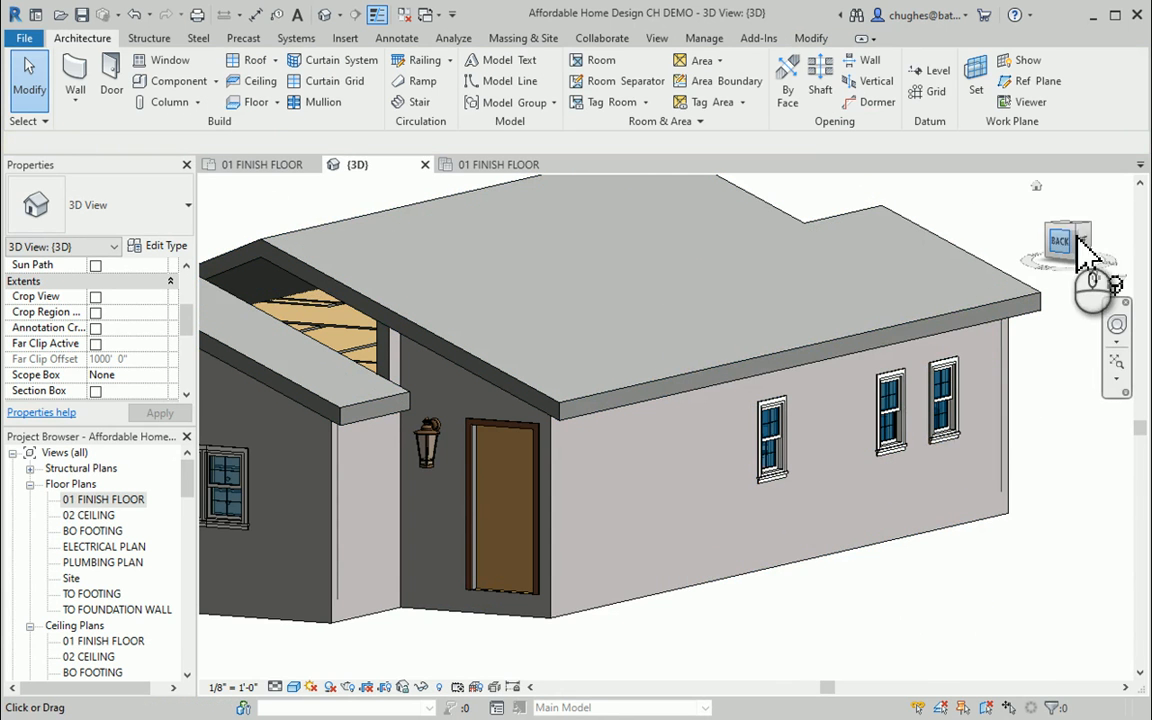
Step: Orbit around the house and return to the home 3D view to check the walls against the roof
left_click_drag(1088, 230, 880, 322)
left_click(1085, 230)
left_click(1038, 196)
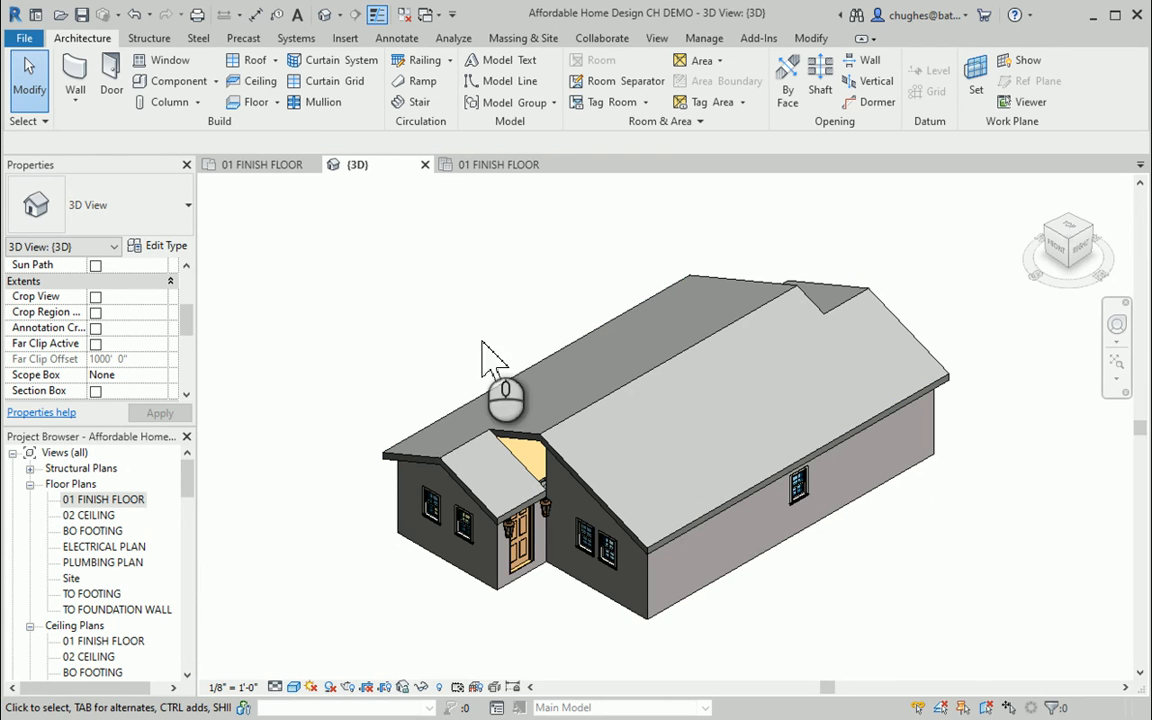
left_click(571, 469)
left_click(349, 236)
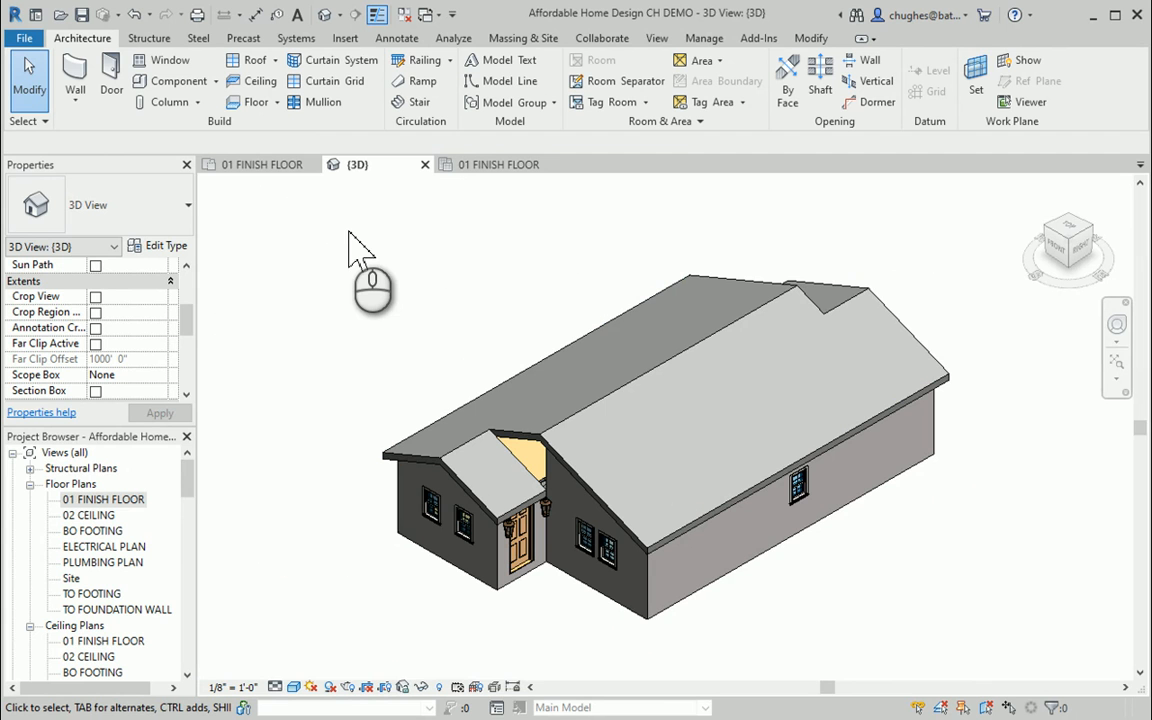